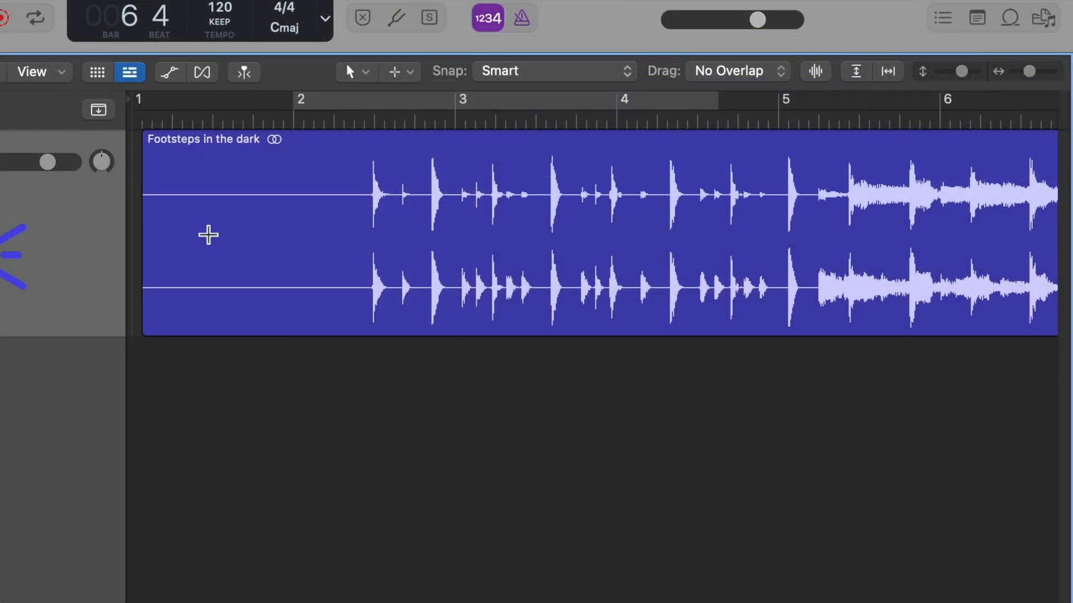
Marquee-select the drum break in the Footsteps in the dark region, from its first transient in bar 2 to the transient shortly before bar 4
{"action": "left_click", "coordinate": [204, 232], "text": "super"}
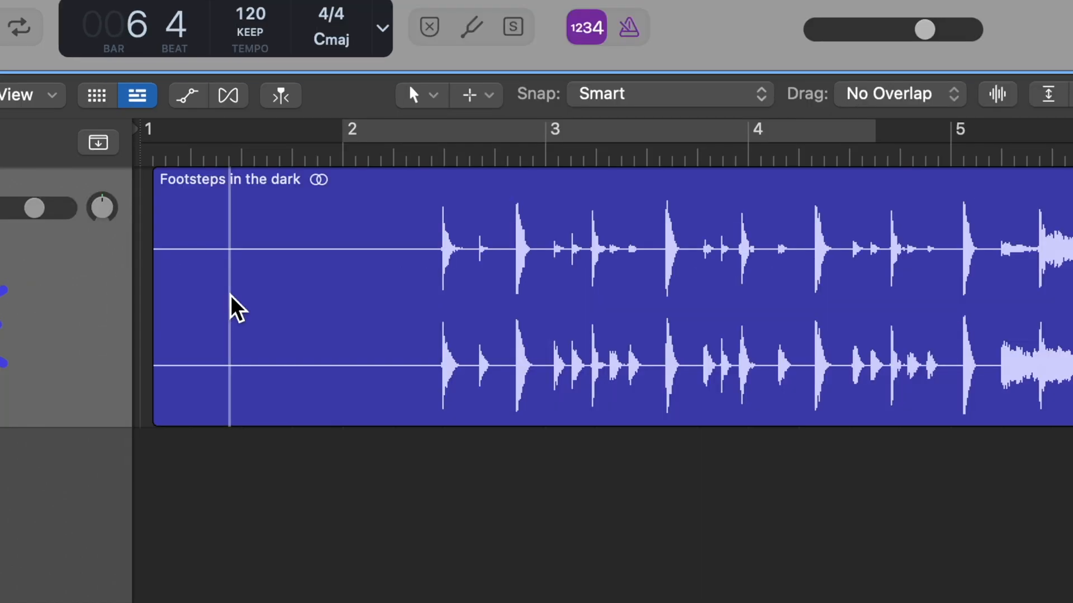
{"action": "key", "text": "Right"}
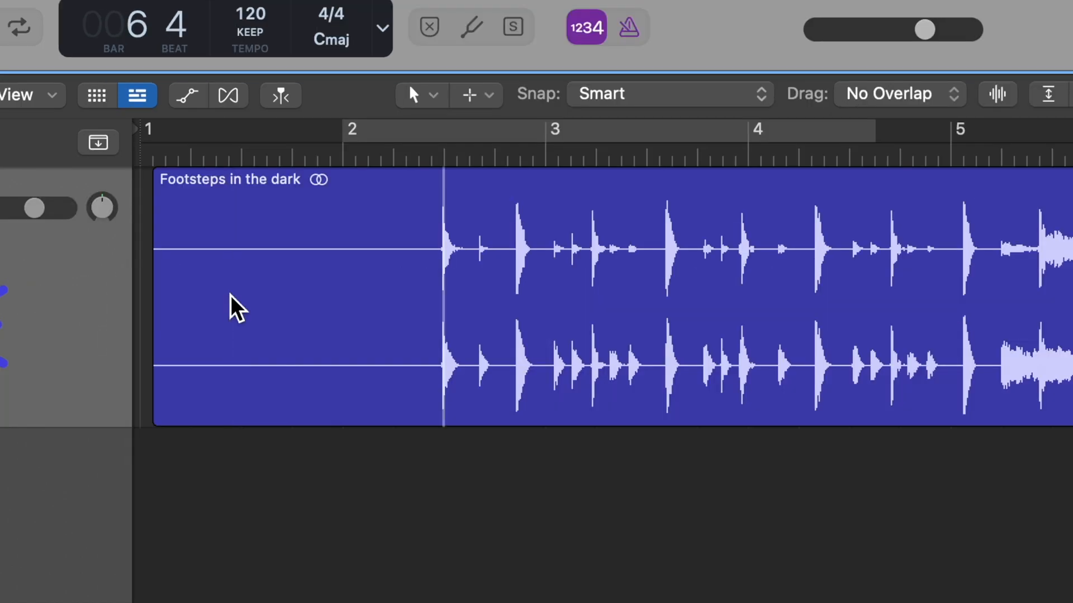
{"action": "key", "text": "shift+Right"}
{"action": "key", "text": "shift+Right"}
{"action": "key", "text": "shift+Right"}
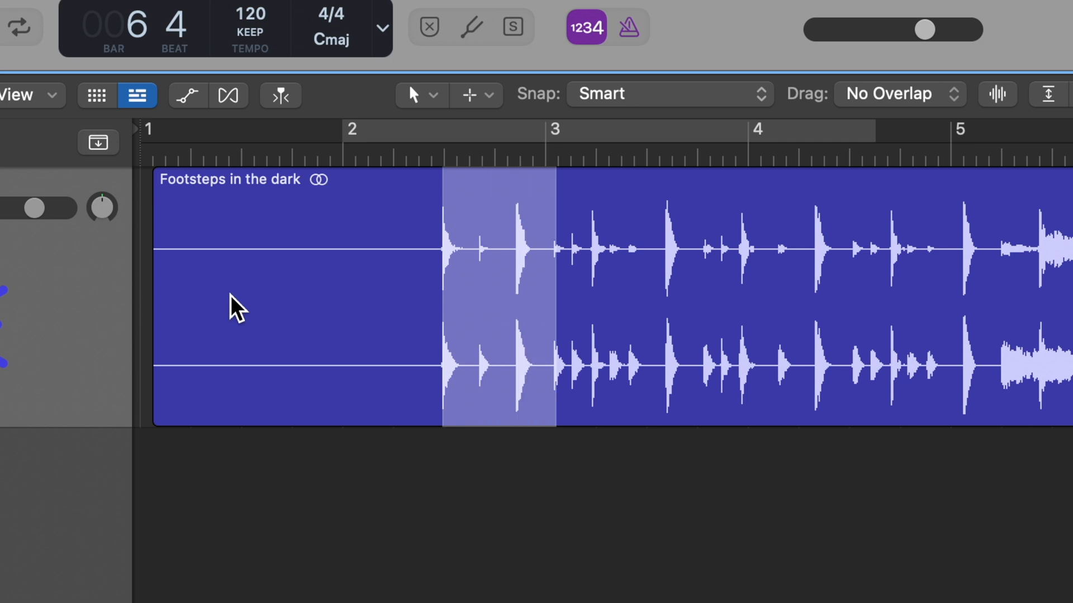
{"action": "key", "text": "shift+Right"}
{"action": "key", "text": "shift+Right"}
{"action": "key", "text": "shift+Right"}
{"action": "key", "text": "shift+Right"}
{"action": "key", "text": "shift+Right"}
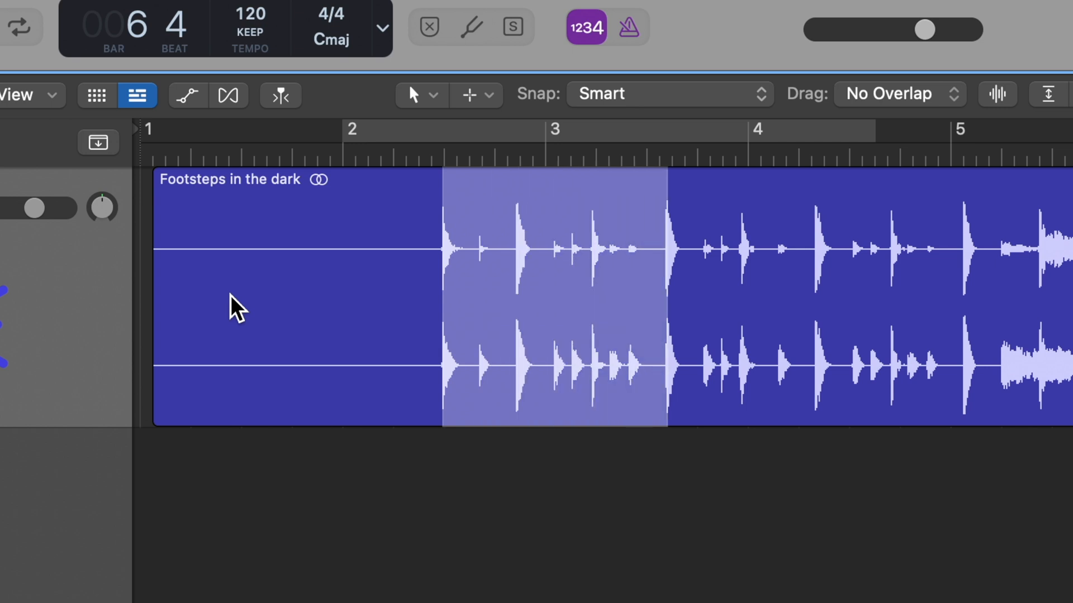
{"action": "key", "text": "shift+Right"}
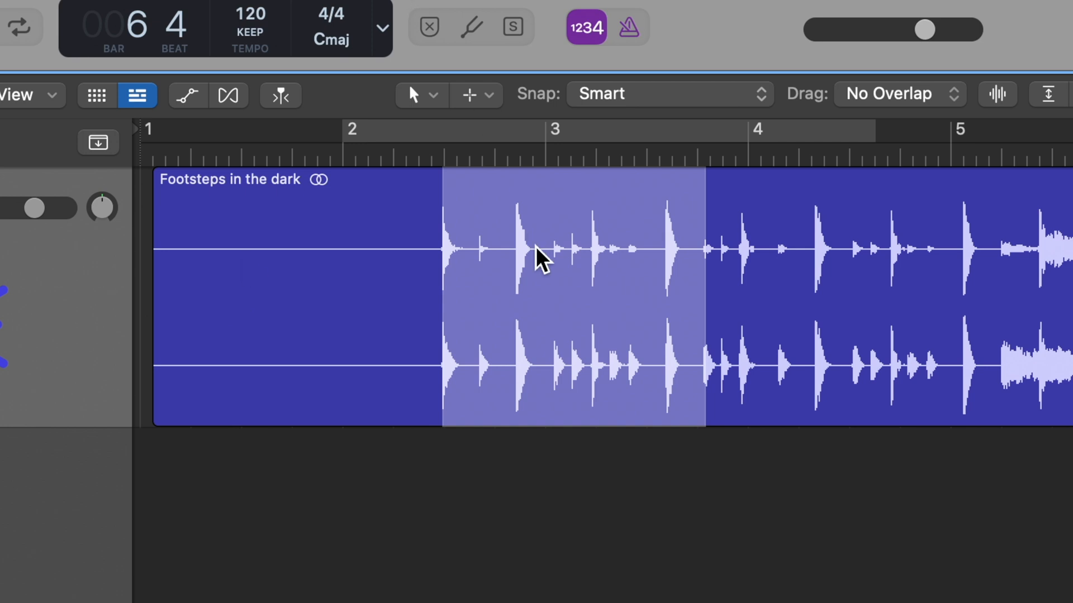
Create a new Drum Machine Designer track from the selected drum break
{"action": "left_click_drag", "start_coordinate": [559, 261], "coordinate": [130, 518]}
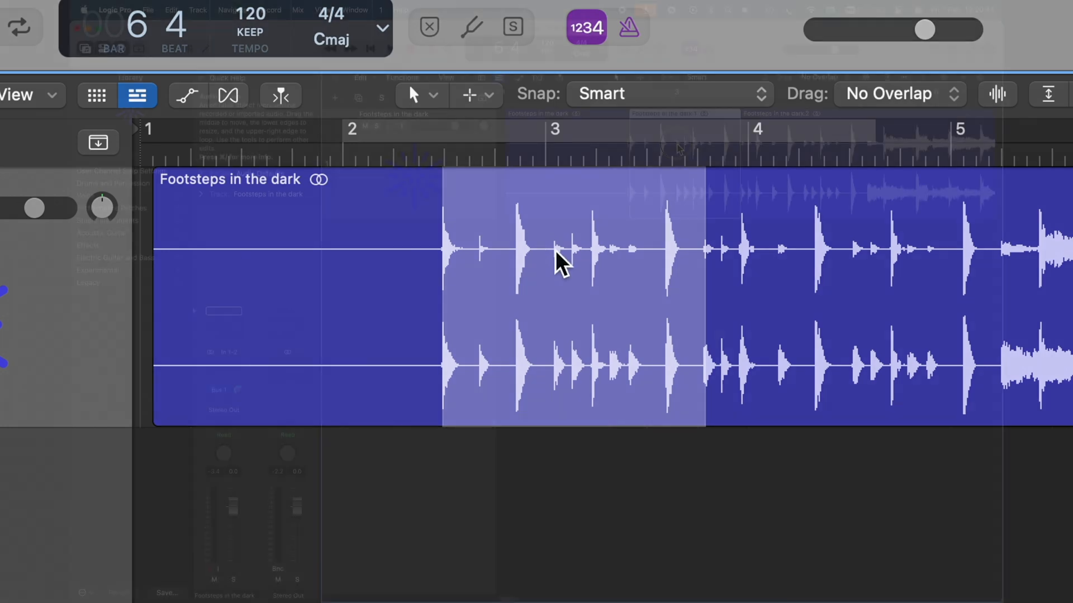
{"action": "left_click_drag", "start_coordinate": [496, 260], "coordinate": [441, 274]}
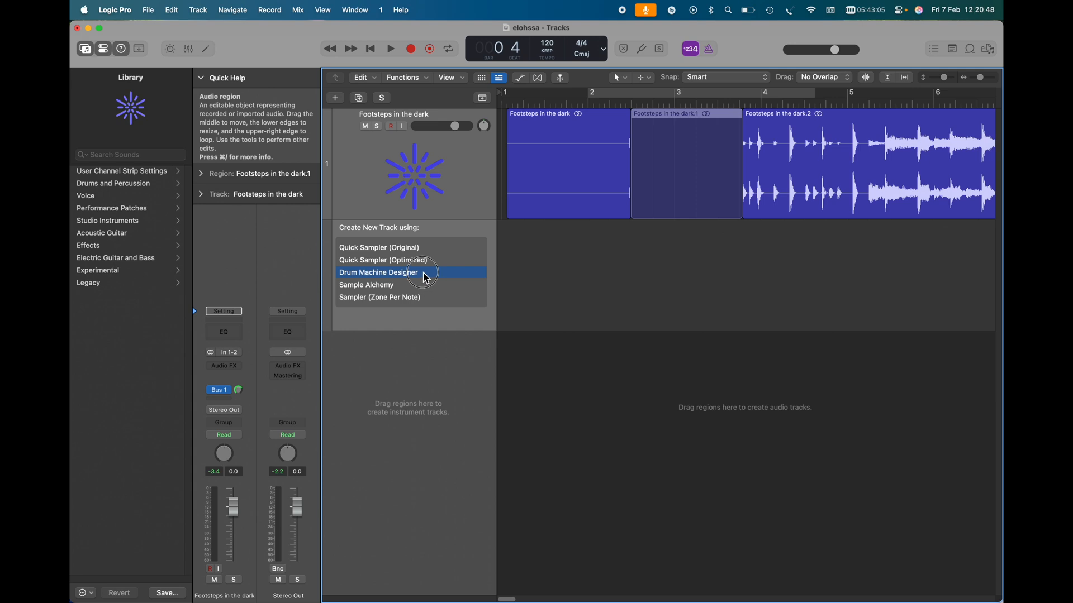
{"action": "left_click", "coordinate": [427, 278]}
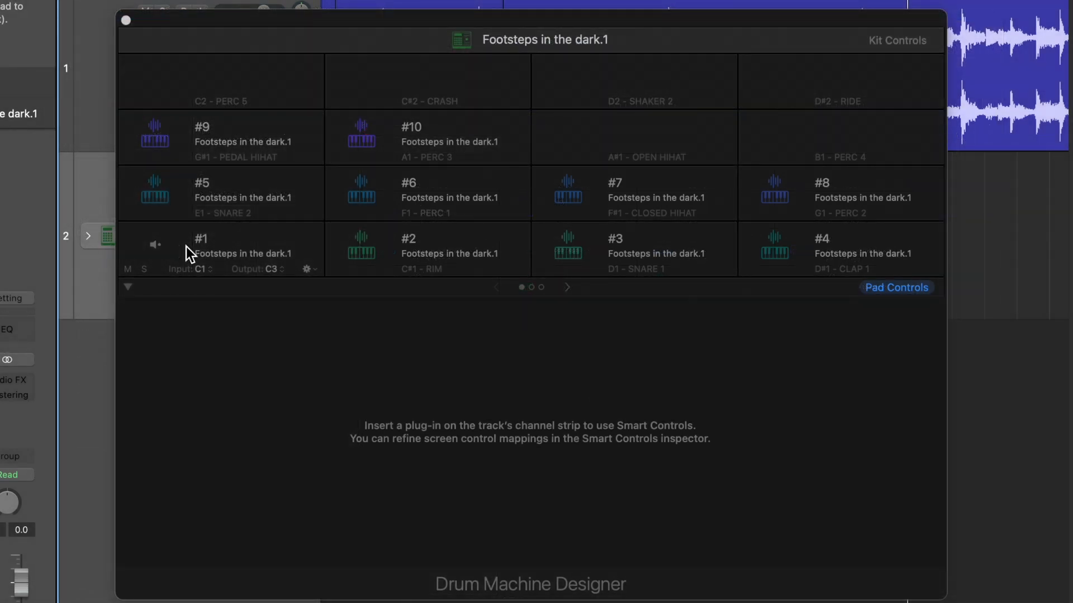
Audition pad #1 (Kick 1) and give its sample a fade-out of about 0.085 s
{"action": "left_click", "coordinate": [186, 247]}
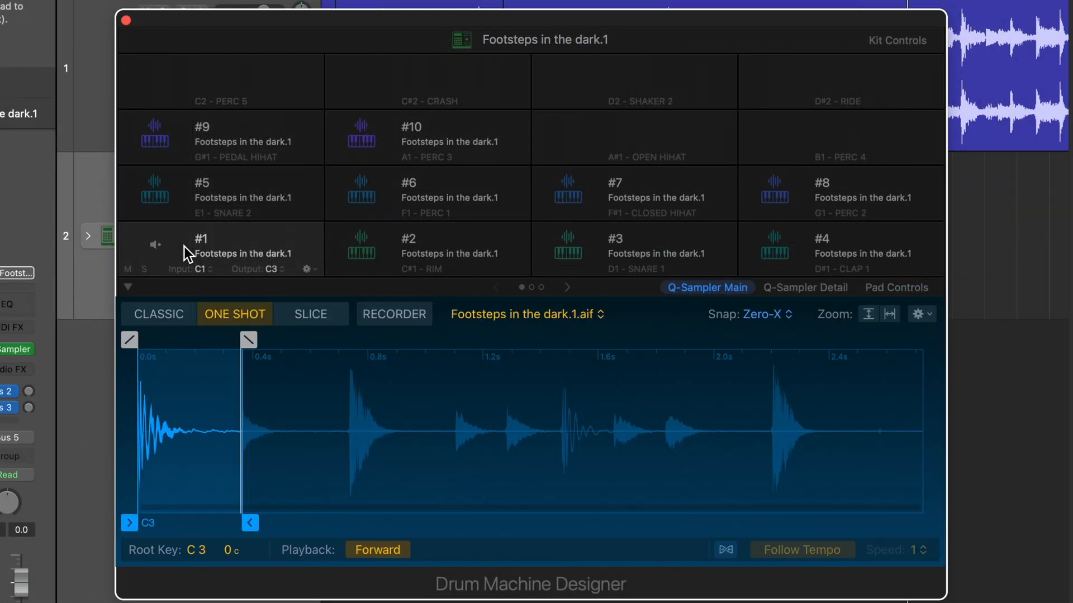
{"action": "left_click", "coordinate": [155, 246]}
{"action": "left_click", "coordinate": [153, 246]}
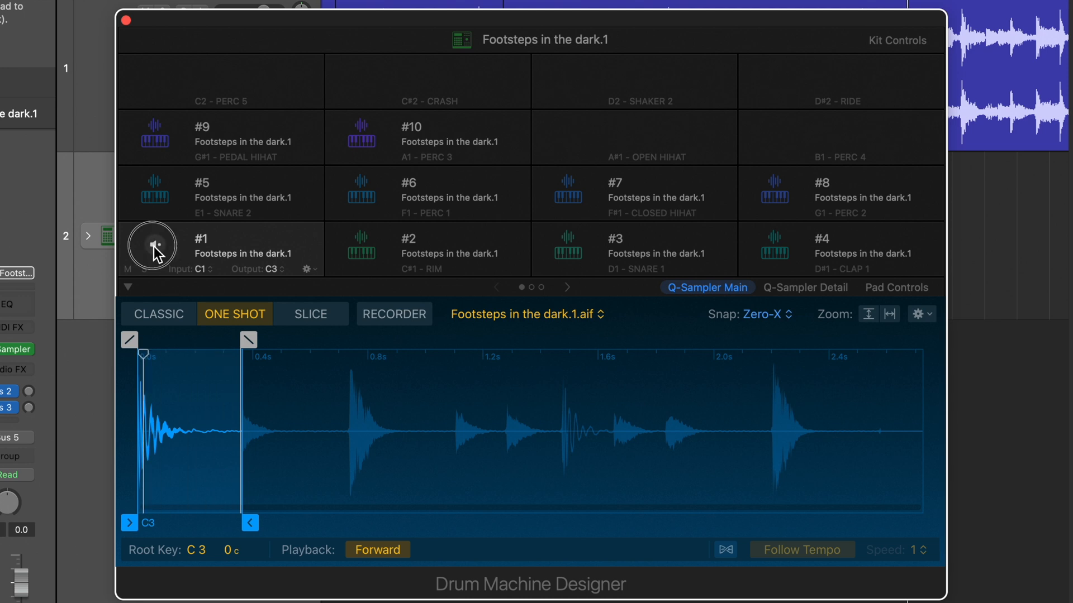
{"action": "left_click_drag", "start_coordinate": [249, 339], "coordinate": [224, 348]}
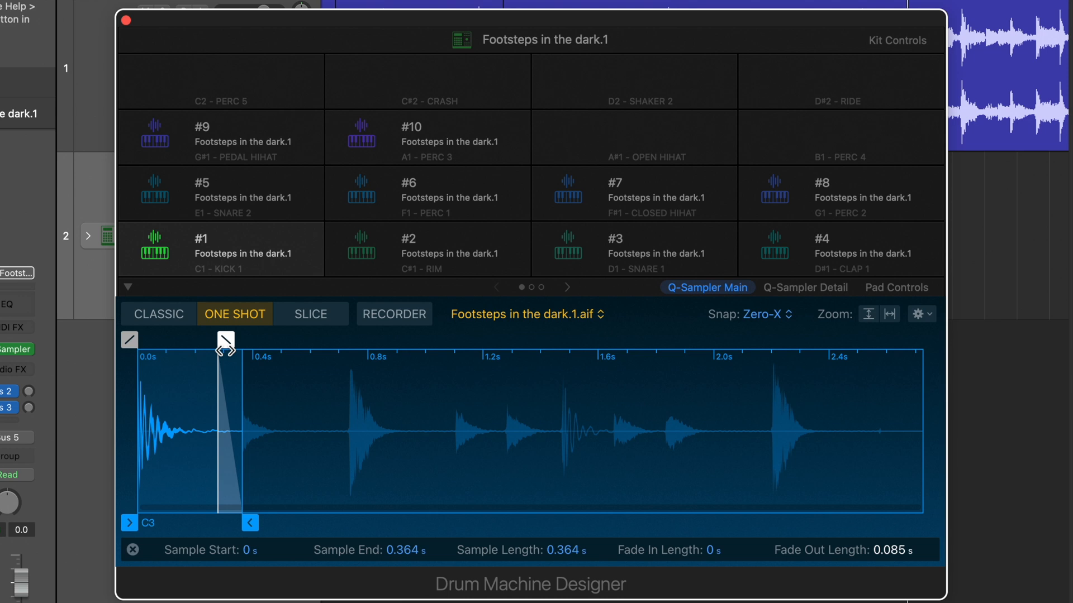
Add a short fade-out to the pad #2 sample and one of about 0.097 s to the pad #3 sample
{"action": "left_click", "coordinate": [423, 257]}
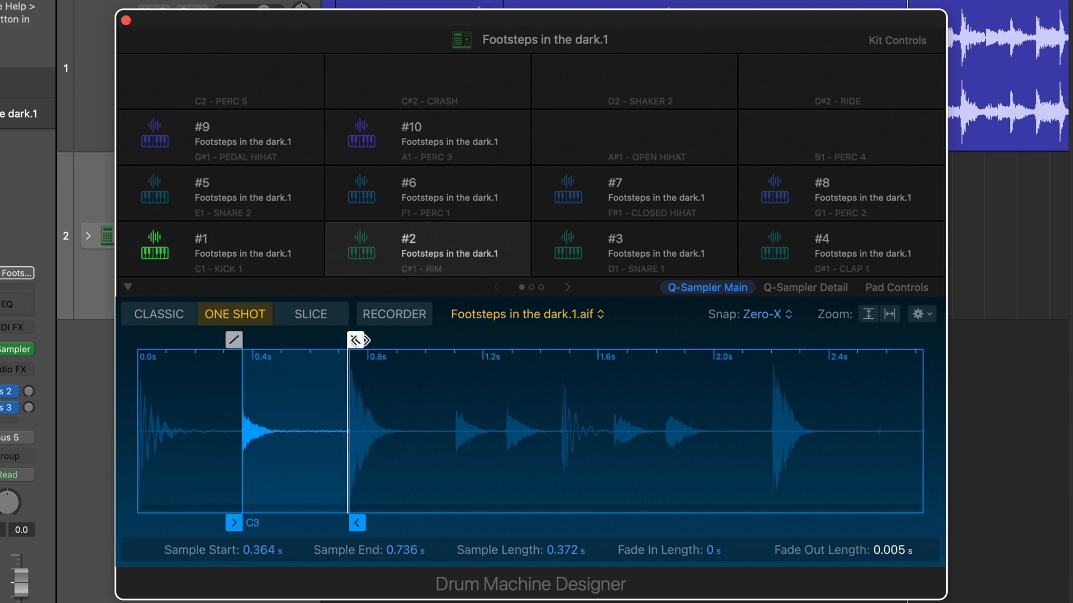
{"action": "left_click_drag", "start_coordinate": [356, 340], "coordinate": [335, 341]}
{"action": "left_click", "coordinate": [633, 247]}
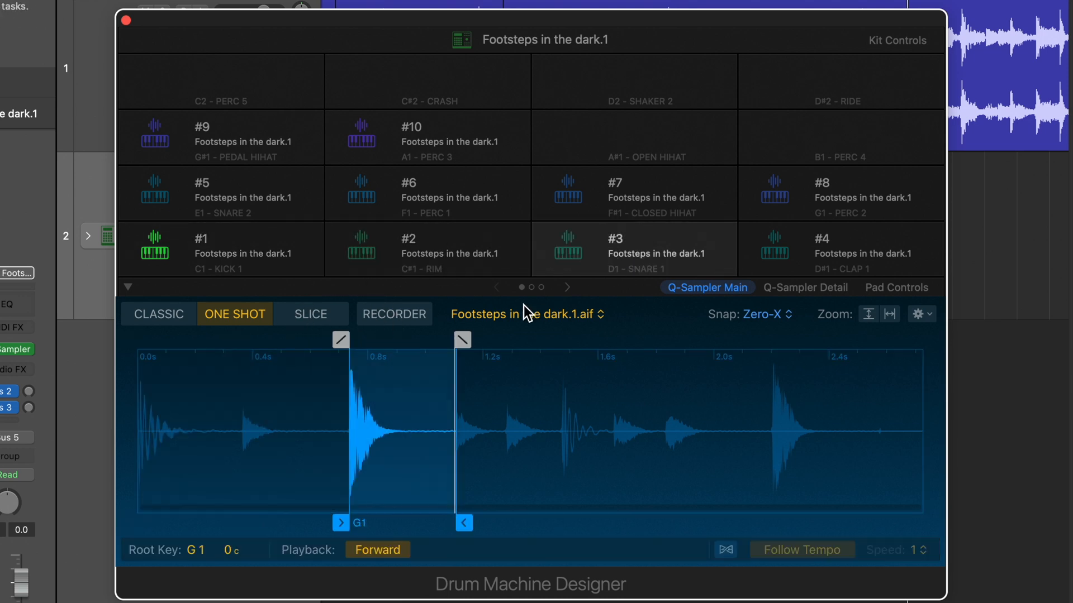
{"action": "left_click_drag", "start_coordinate": [456, 338], "coordinate": [434, 339]}
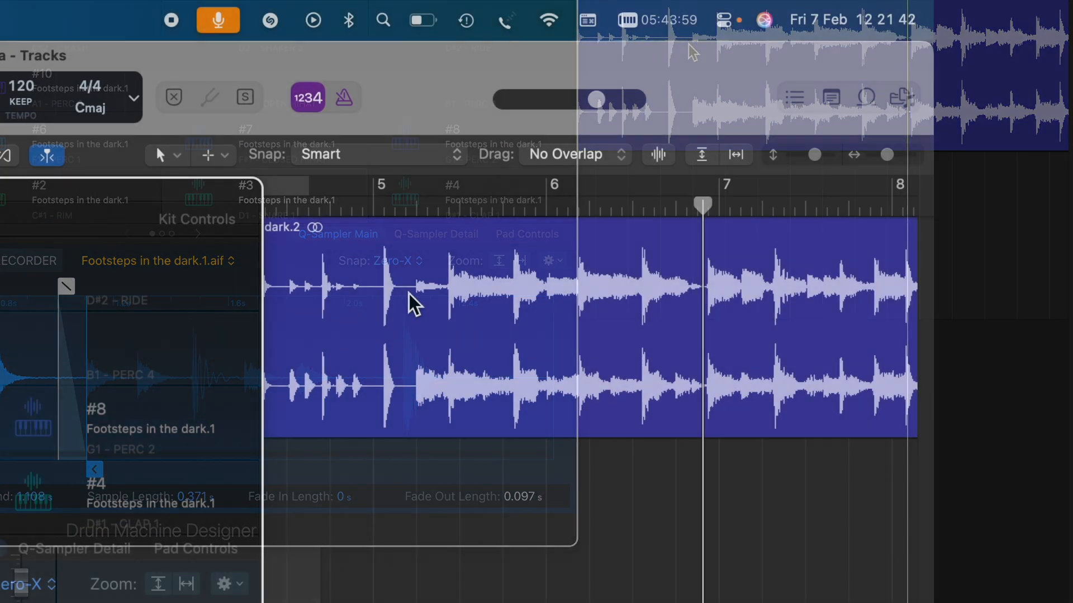
Marquee-select the short sound between the transients just after bar 5 and add it as a Quick Sampler on the A#1 Open Hihat pad
{"action": "left_click", "coordinate": [406, 304]}
{"action": "key", "text": "Right"}
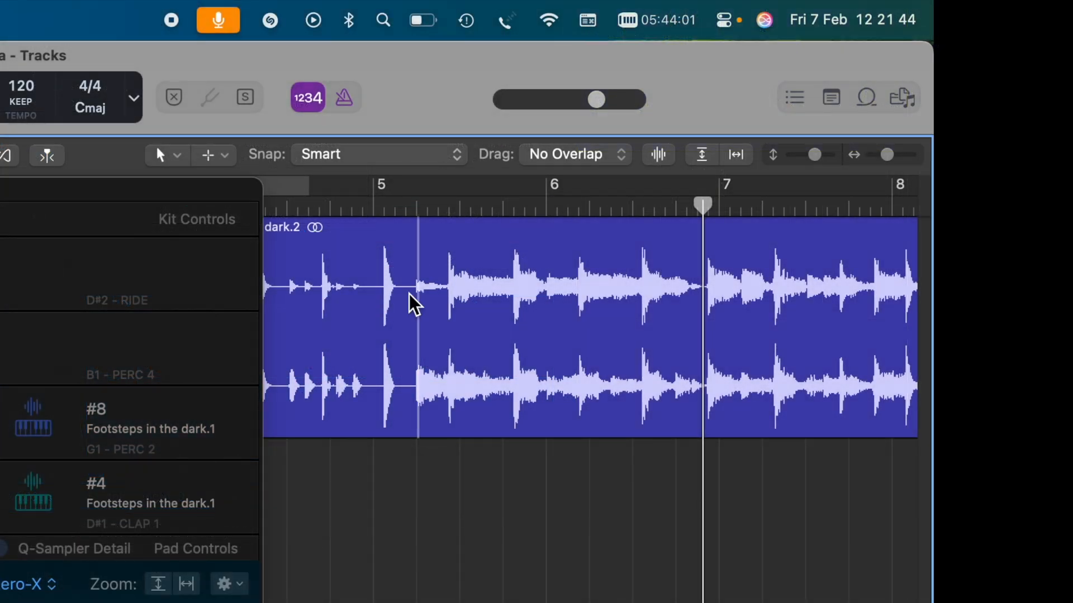
{"action": "key", "text": "shift+Right"}
{"action": "left_click_drag", "start_coordinate": [440, 307], "coordinate": [0, 352]}
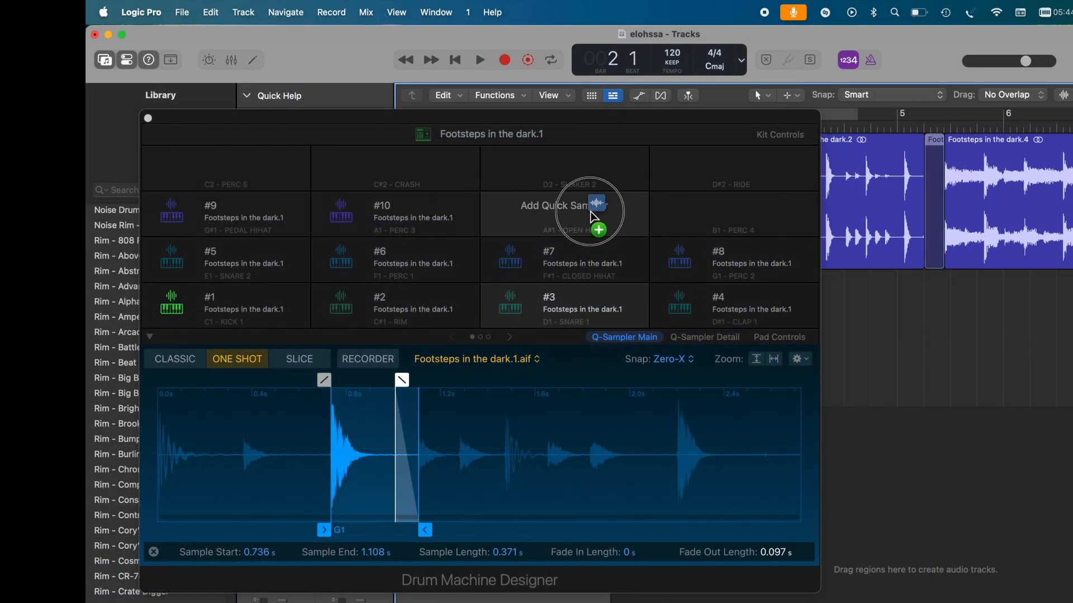
{"action": "left_click_drag", "start_coordinate": [591, 212], "coordinate": [581, 213]}
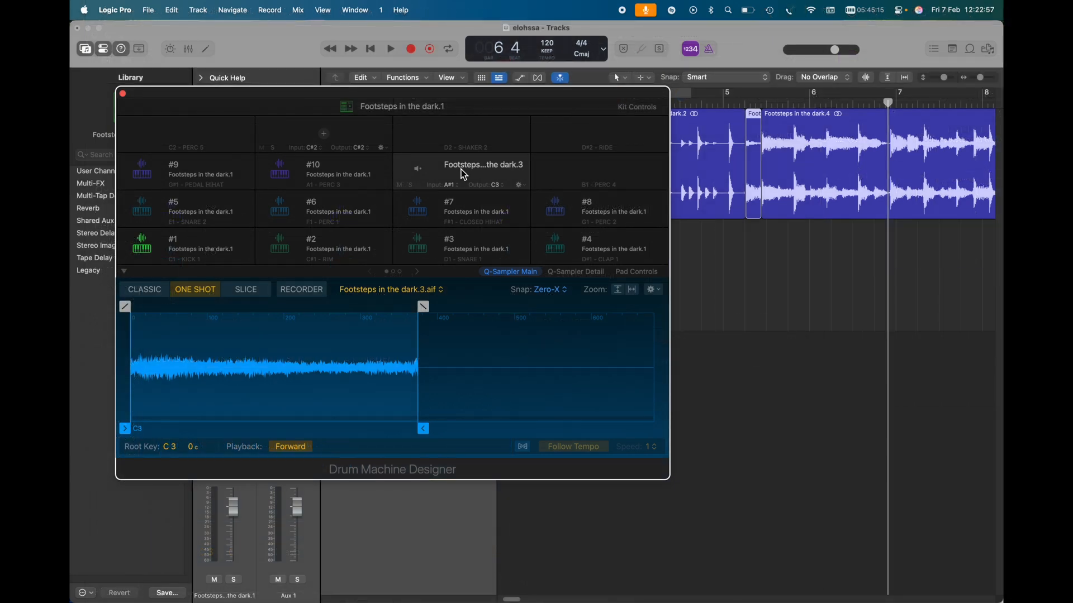
Give the open hi-hat sample a fade-out of about 0.093 s and audition it against the closed hi-hat on pad #7
{"action": "left_click_drag", "start_coordinate": [423, 306], "coordinate": [351, 307]}
{"action": "left_click", "coordinate": [419, 172]}
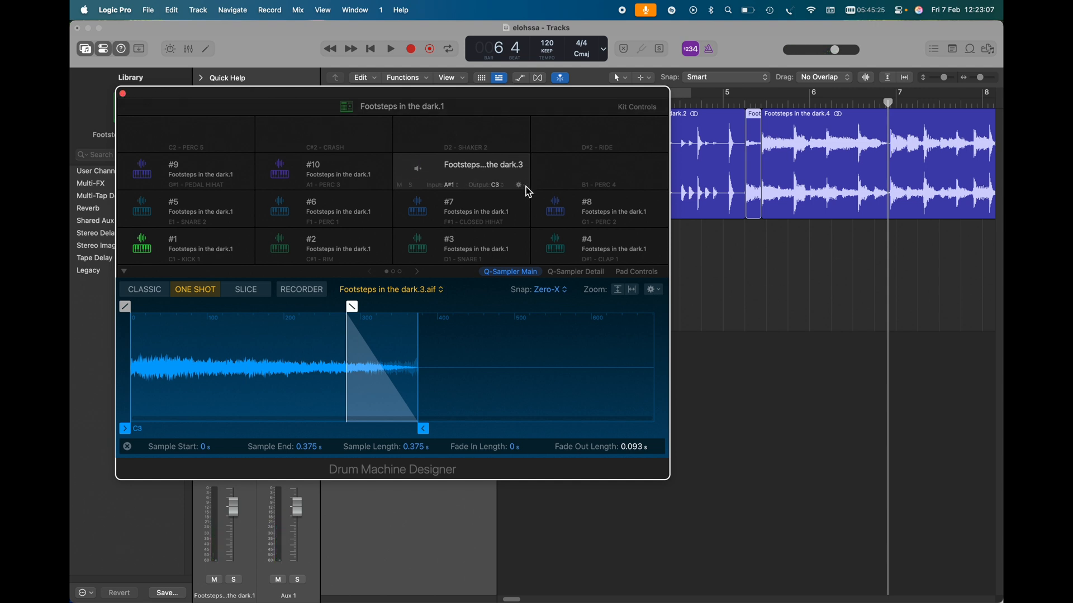
{"action": "left_click", "coordinate": [419, 211]}
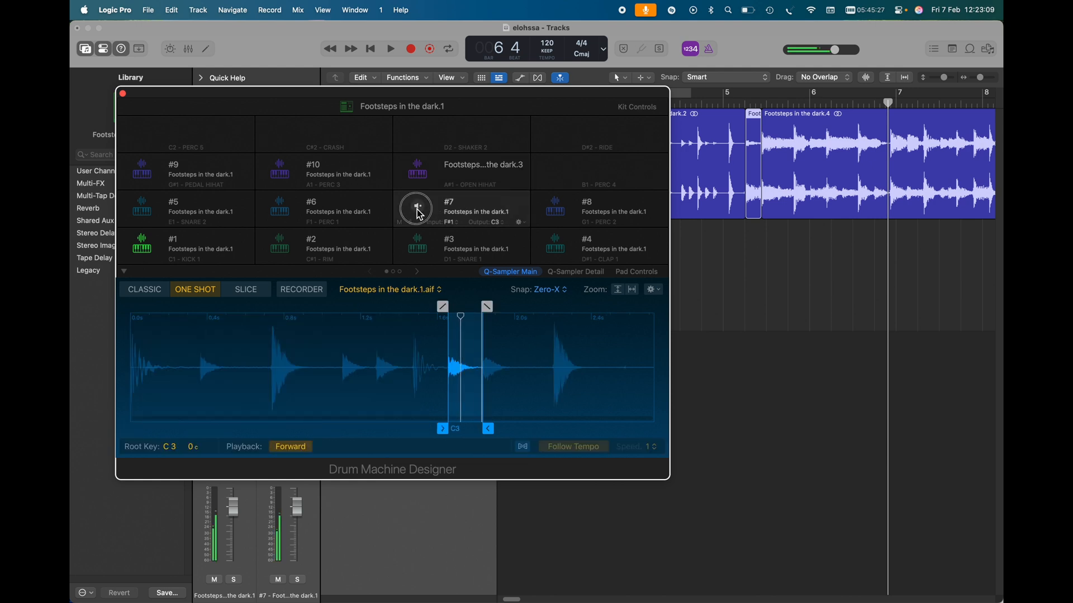
{"action": "left_click", "coordinate": [419, 210]}
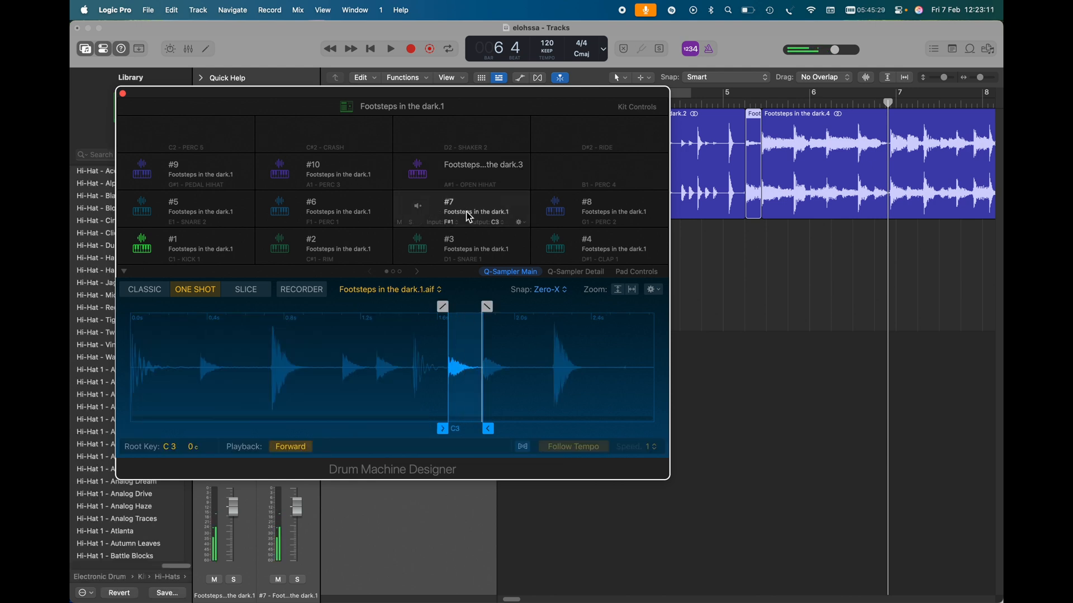
Assign both the closed hi-hat pad #7 and the open hi-hat pad to Exclusive Group 1
{"action": "left_click", "coordinate": [519, 223]}
{"action": "mouse_move", "coordinate": [631, 233]}
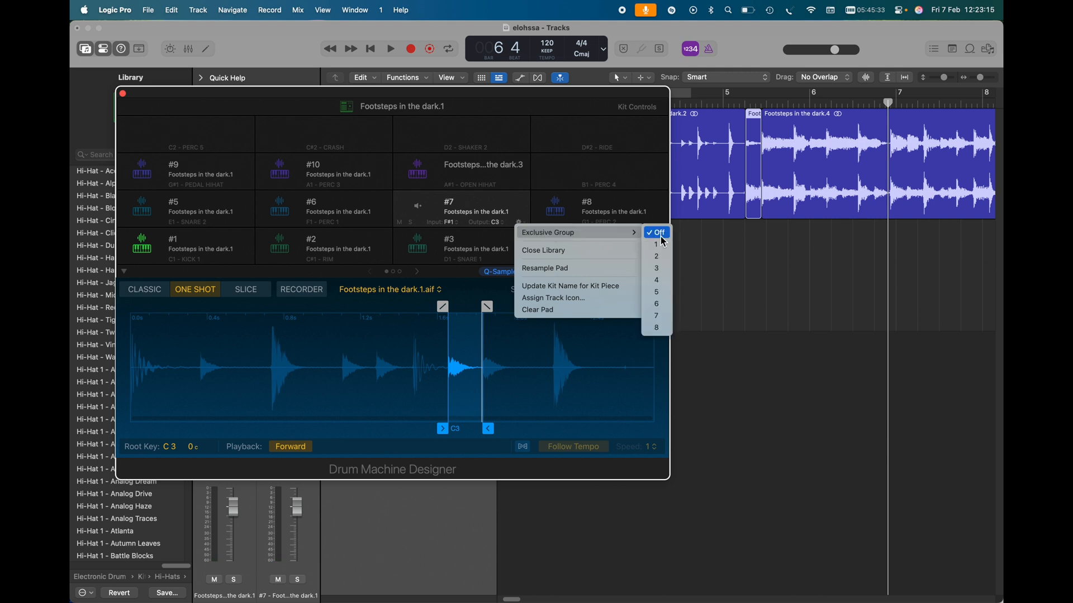
{"action": "left_click", "coordinate": [664, 252]}
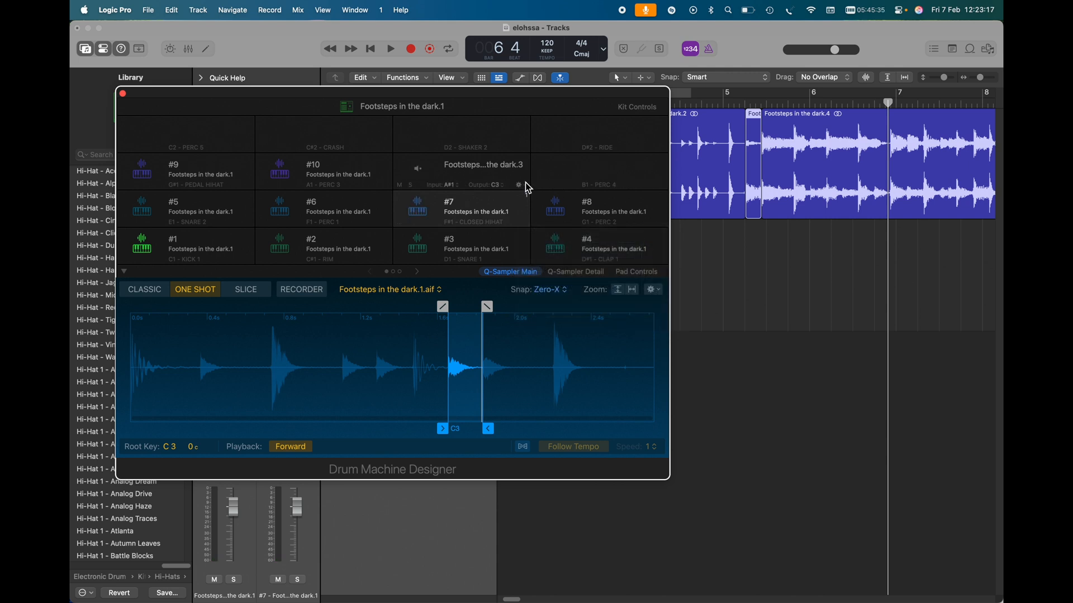
{"action": "left_click", "coordinate": [525, 167]}
{"action": "left_click", "coordinate": [521, 186]}
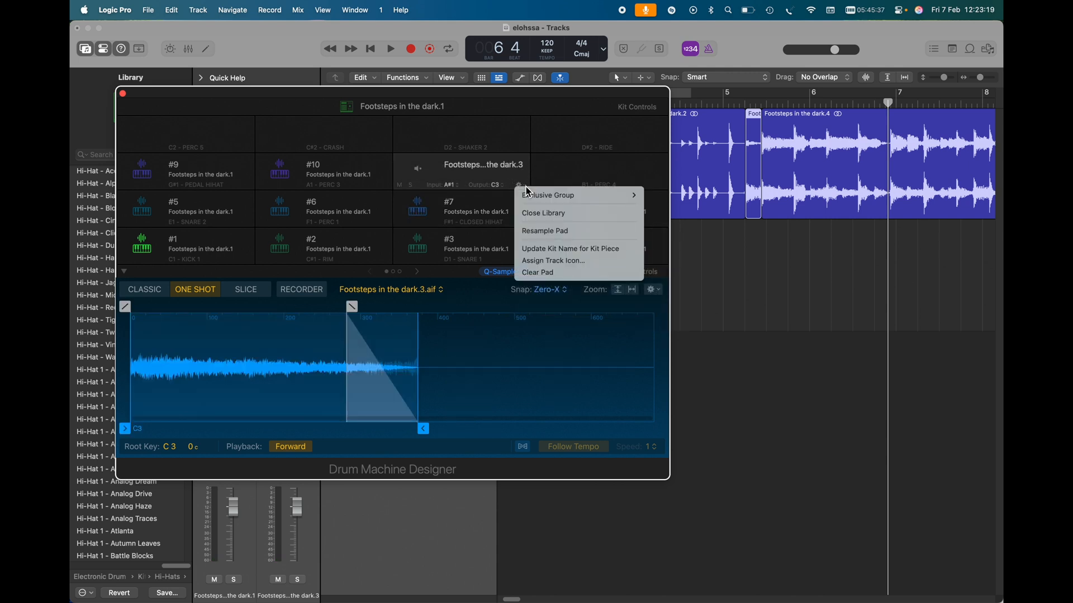
{"action": "mouse_move", "coordinate": [551, 199]}
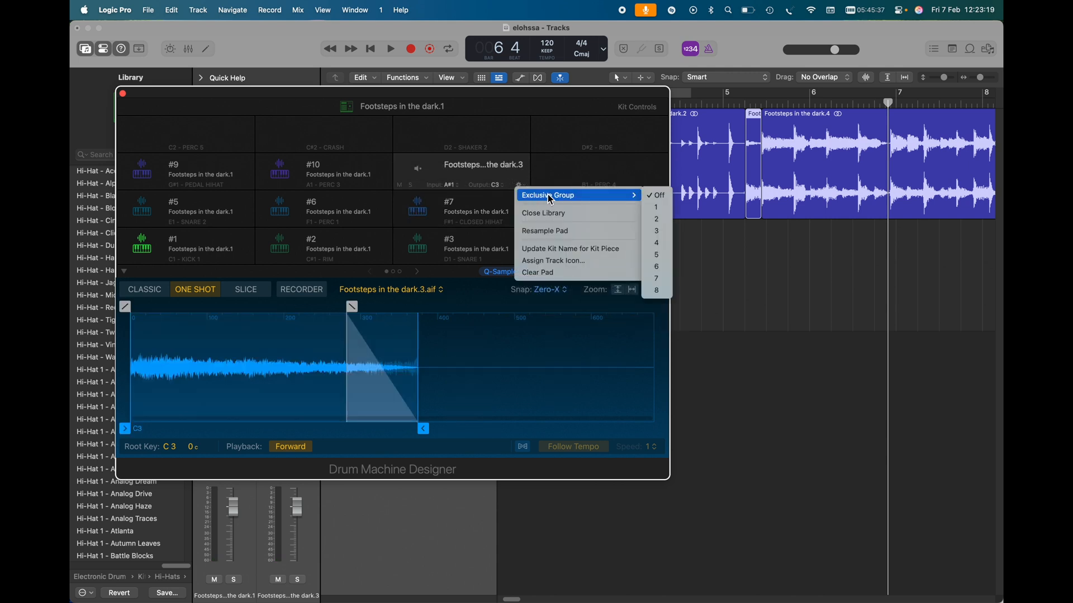
{"action": "left_click", "coordinate": [663, 214]}
{"action": "left_click", "coordinate": [331, 246]}
{"action": "left_click", "coordinate": [381, 259]}
{"action": "left_click", "coordinate": [519, 281]}
{"action": "left_click", "coordinate": [453, 248]}
{"action": "left_click", "coordinate": [576, 243]}
{"action": "left_click", "coordinate": [658, 260]}
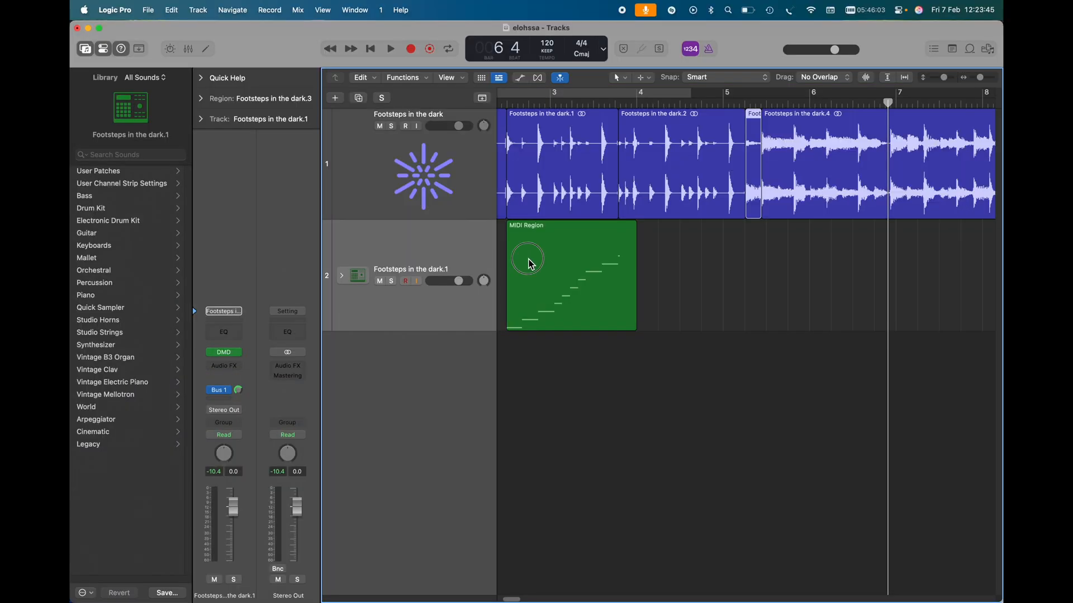
Delete the MIDI region from the Footsteps in the dark.1 drum track
{"action": "left_click", "coordinate": [531, 264]}
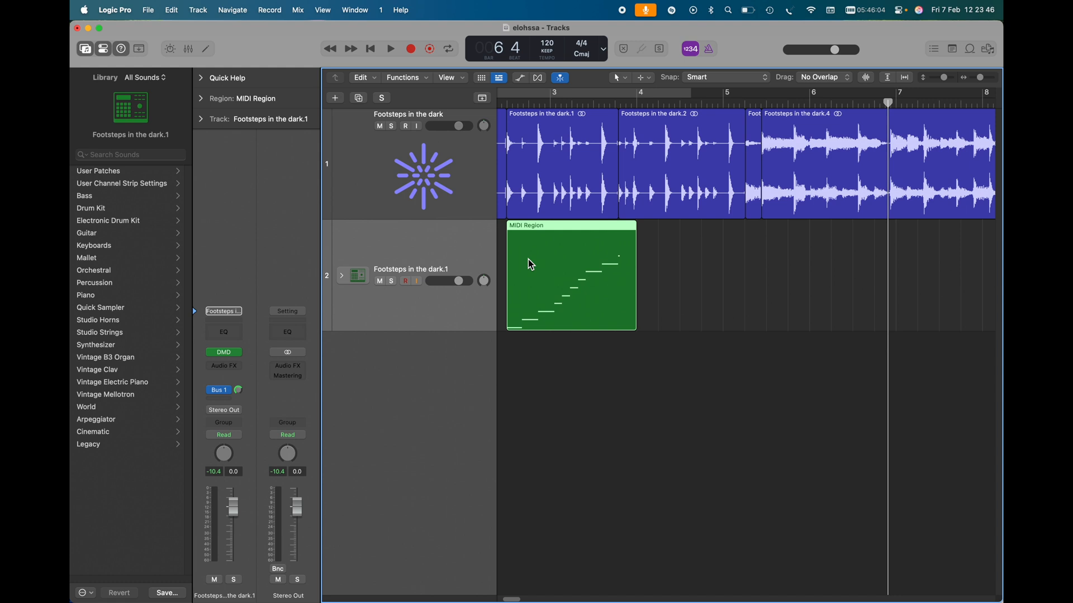
{"action": "key", "text": "Delete"}
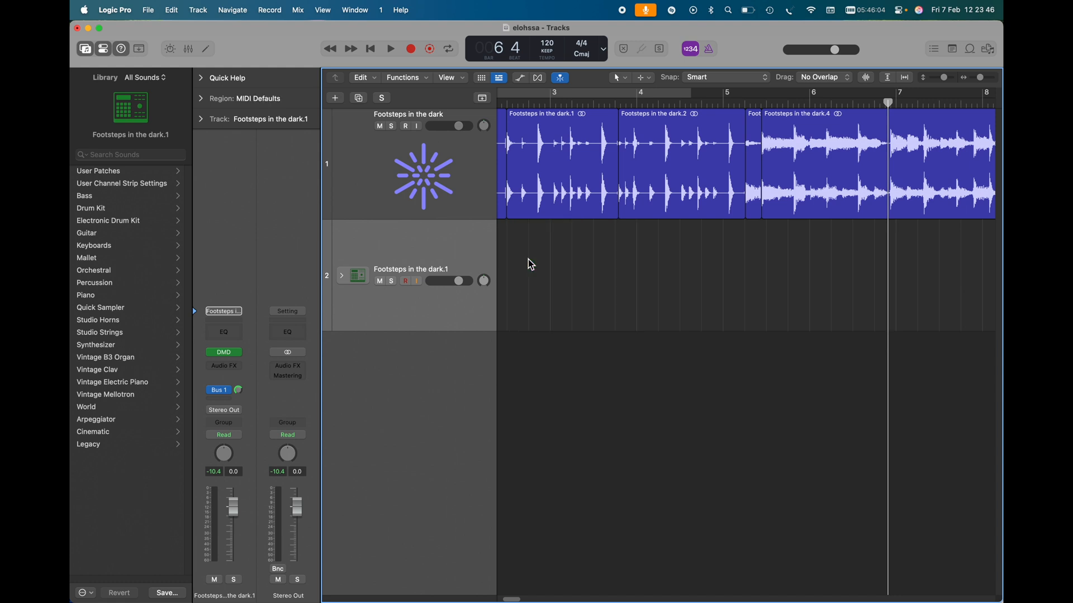
{"action": "scroll", "coordinate": [530, 264], "scroll_direction": "left", "scroll_amount": 5}
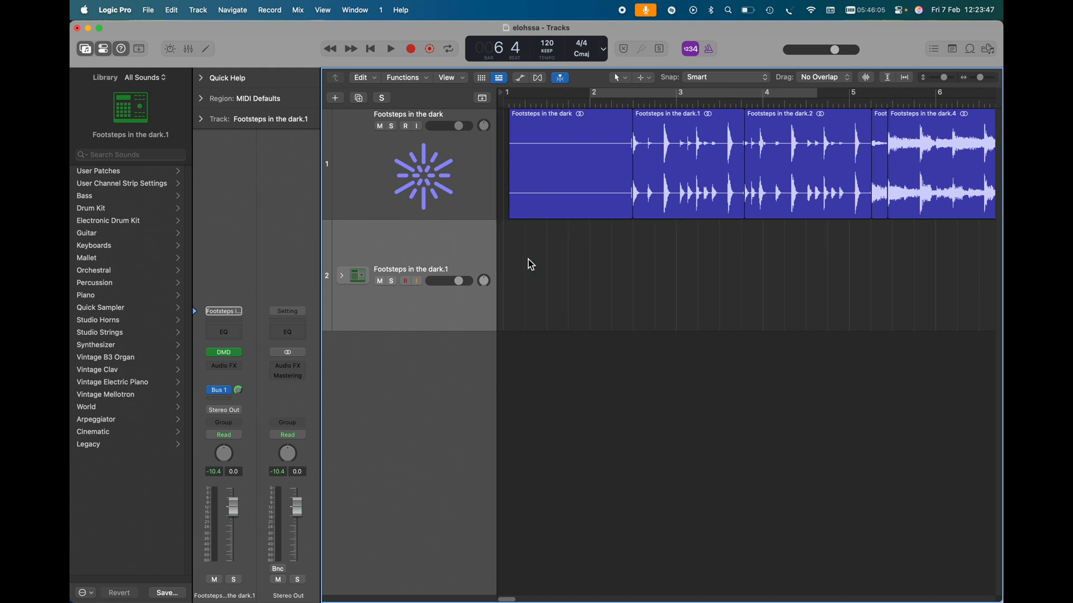
Mute the original Footsteps in the dark audio track and create a pattern region at bar 1 of the drum machine track
{"action": "right_click", "coordinate": [379, 127]}
{"action": "left_click", "coordinate": [378, 126]}
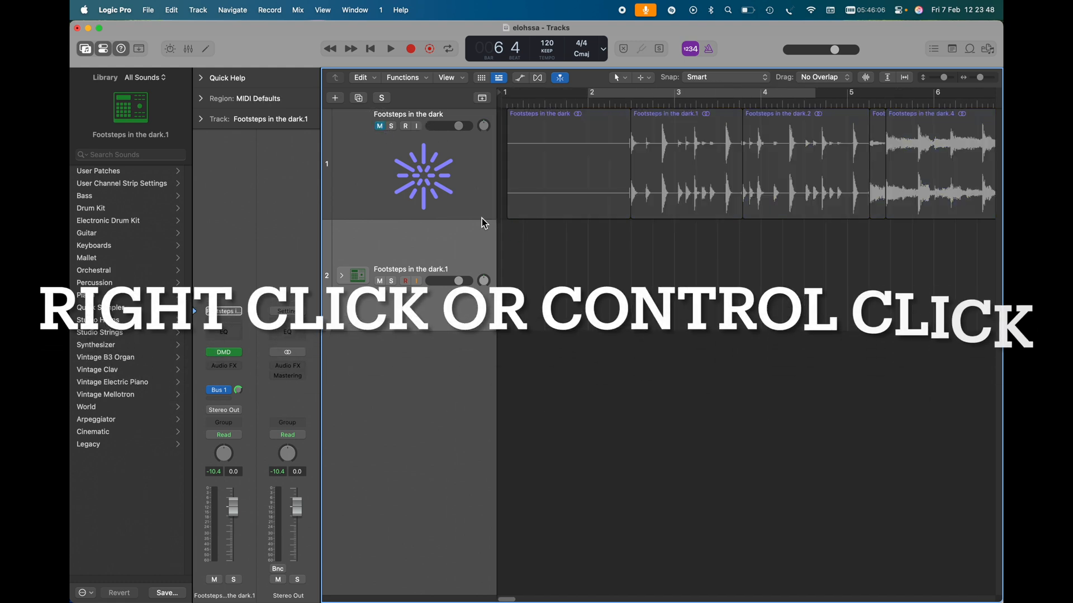
{"action": "right_click", "coordinate": [510, 280]}
{"action": "left_click", "coordinate": [521, 287]}
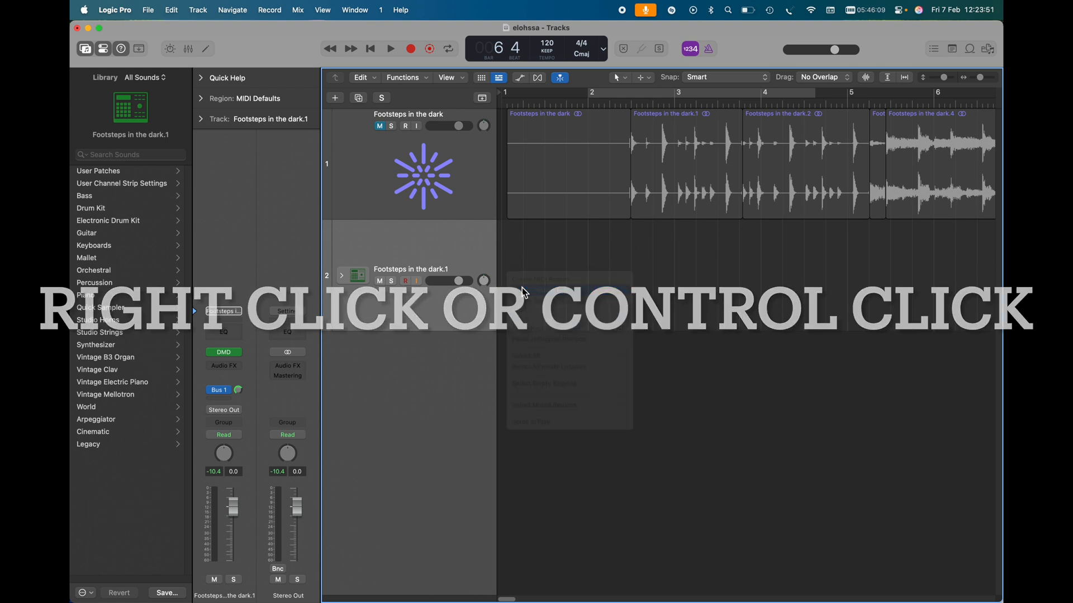
Program the kick row #1 on steps 1, 7, 11, 14 and 16 and the snare row #3 on steps 5 and 13
{"action": "left_click", "coordinate": [515, 408]}
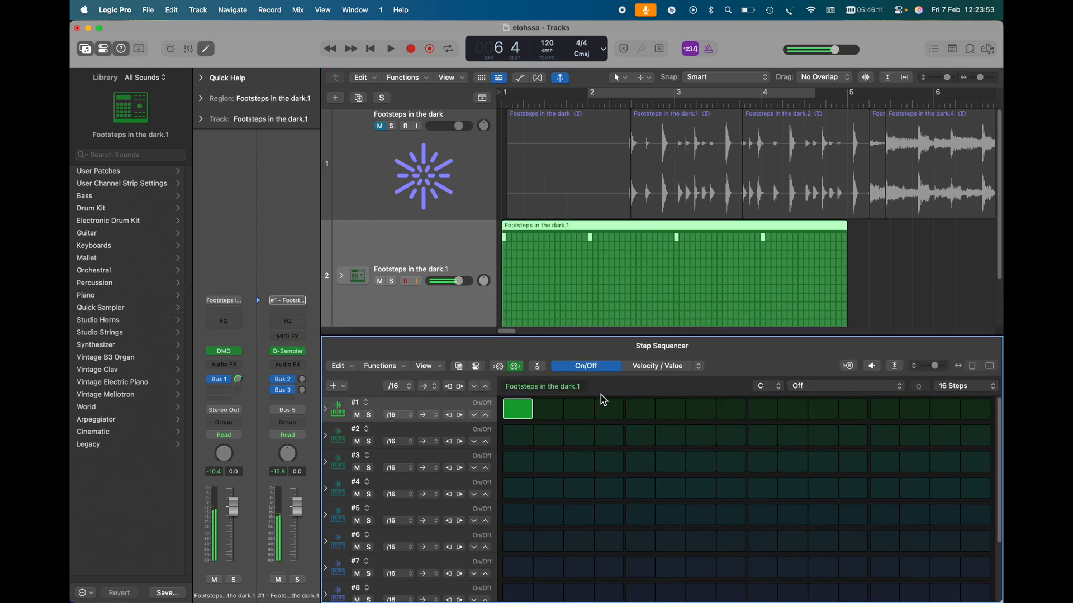
{"action": "left_click", "coordinate": [700, 412]}
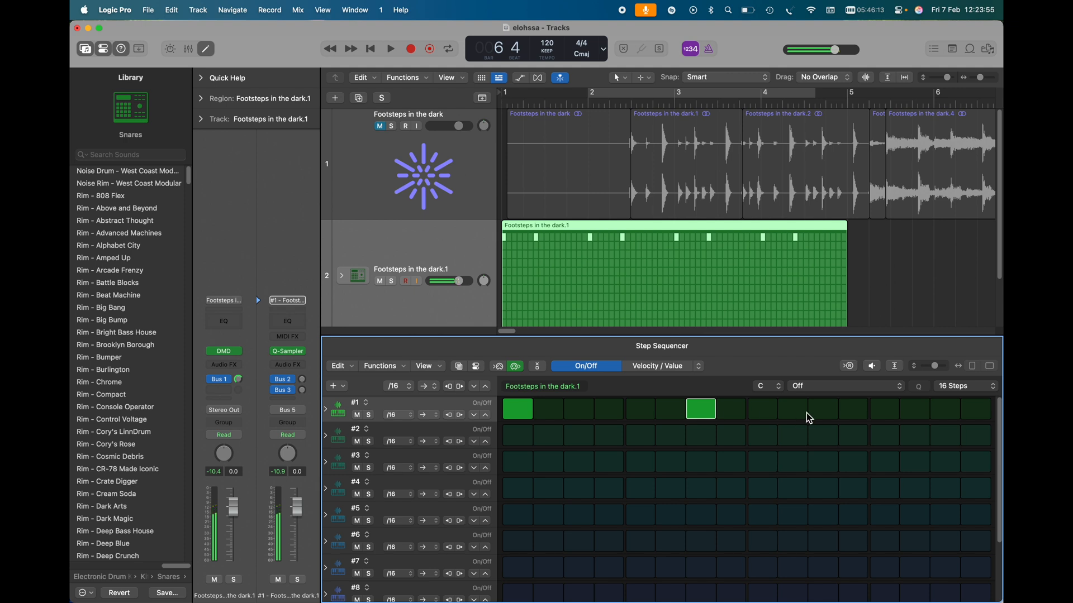
{"action": "left_click", "coordinate": [823, 410]}
{"action": "left_click", "coordinate": [915, 410]}
{"action": "left_click", "coordinate": [976, 411]}
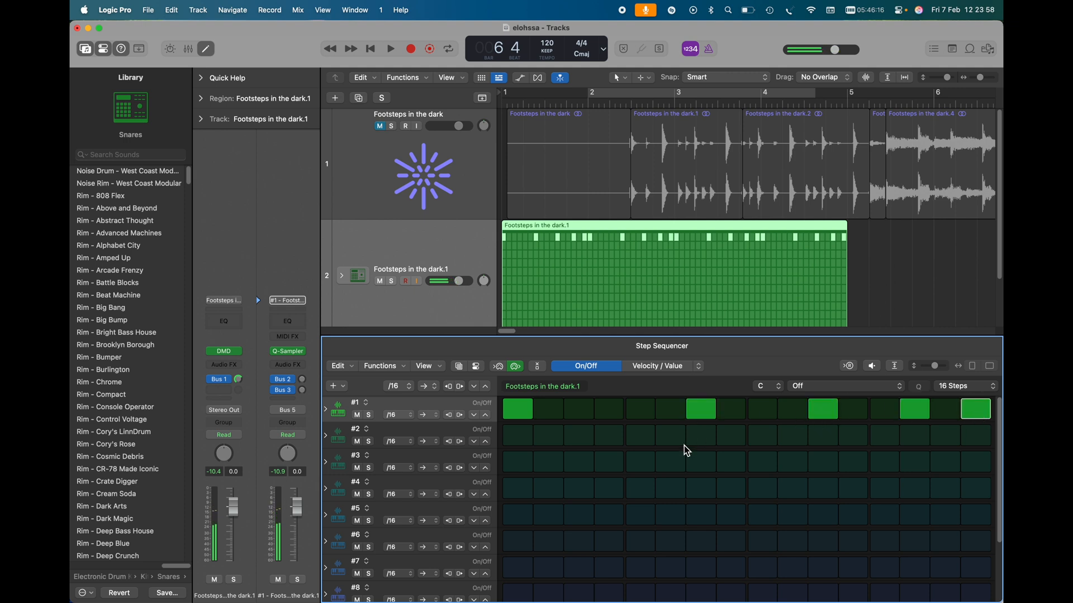
{"action": "left_click", "coordinate": [640, 462]}
{"action": "left_click", "coordinate": [884, 463]}
Program row #2 on every second step of the pattern, starting from step 1
{"action": "left_click", "coordinate": [517, 435]}
{"action": "left_click", "coordinate": [578, 436]}
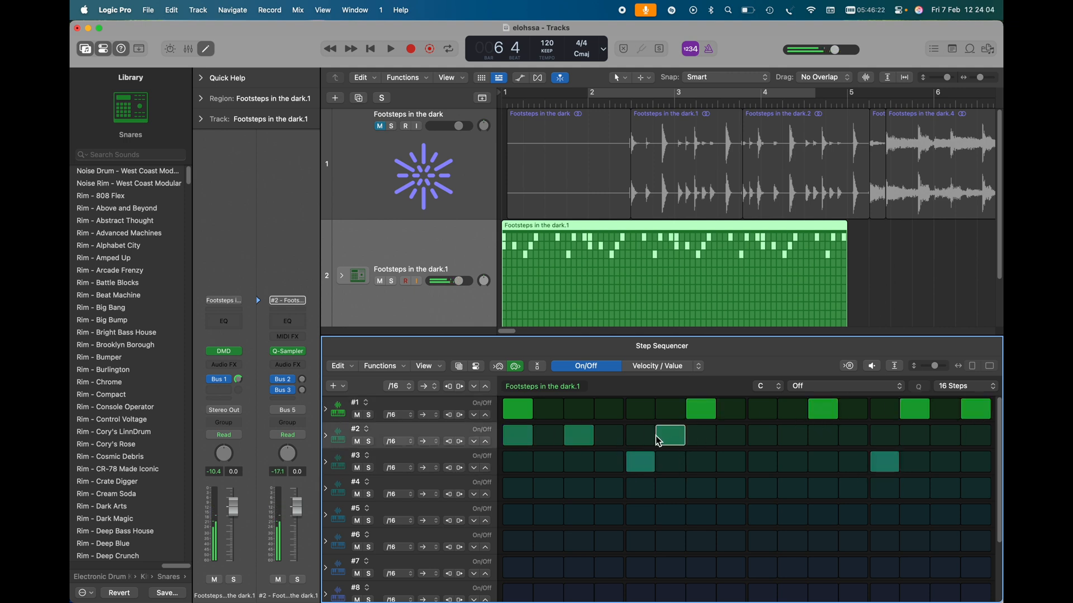
{"action": "left_click", "coordinate": [640, 435]}
{"action": "left_click", "coordinate": [702, 436]}
{"action": "left_click", "coordinate": [762, 436]}
{"action": "left_click", "coordinate": [824, 437]}
{"action": "left_click", "coordinate": [885, 435]}
{"action": "scroll", "coordinate": [927, 472], "scroll_direction": "down", "scroll_amount": 3}
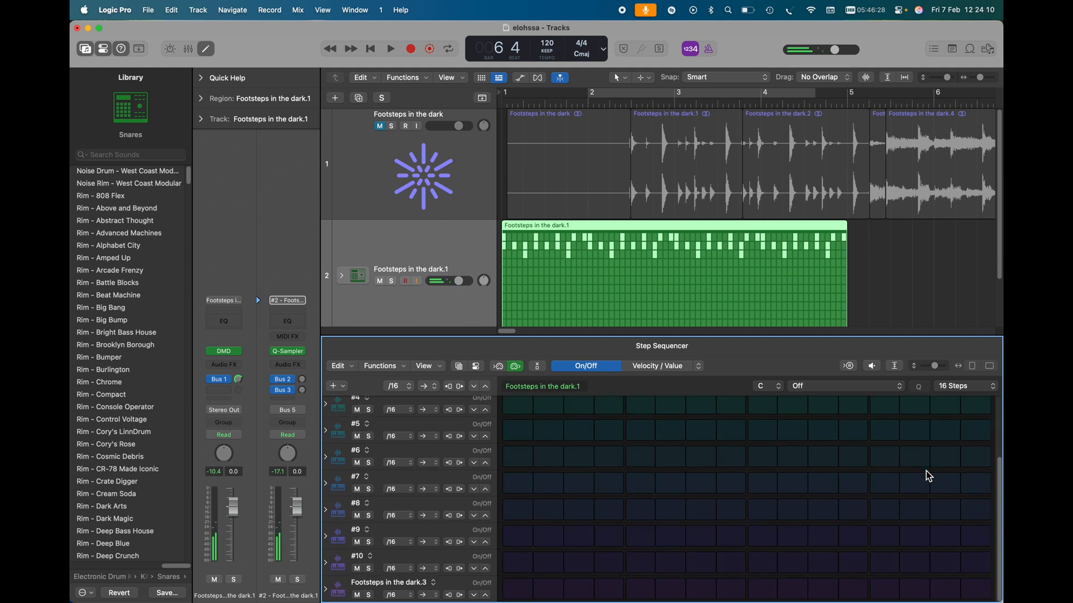
Add a hit on step 15 of the Footsteps in the dark.3 row and loop playback over bars 1 to 4
{"action": "left_click", "coordinate": [956, 590]}
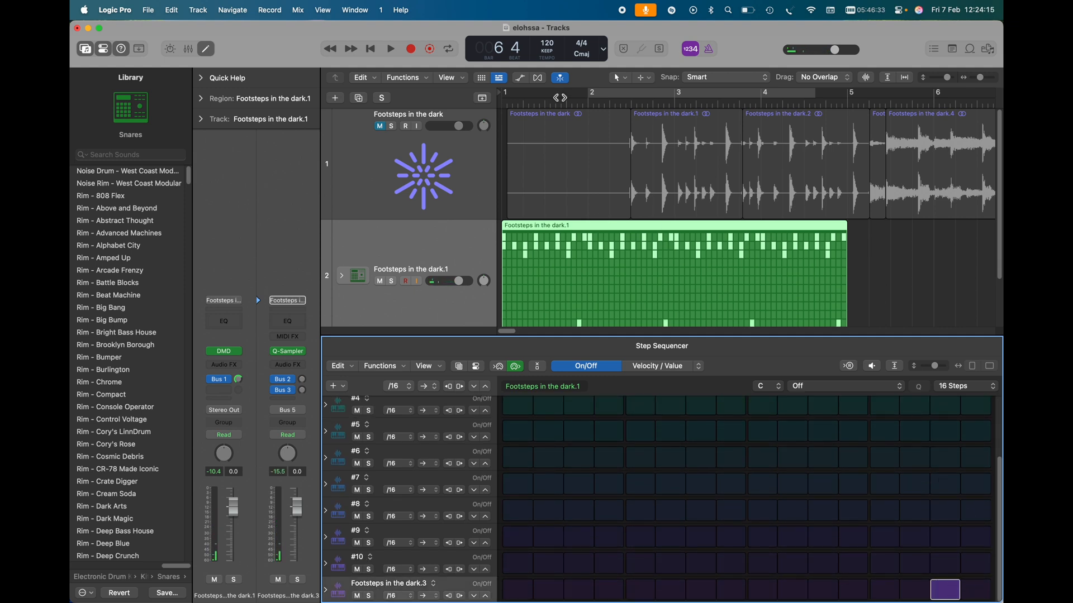
{"action": "key", "text": "c"}
{"action": "key", "text": "space"}
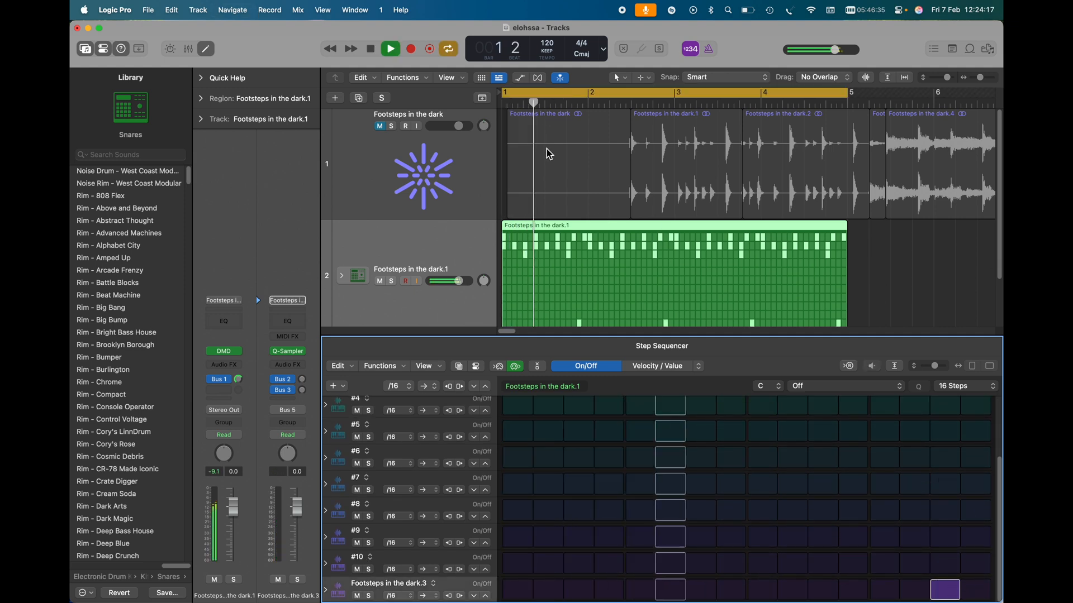
{"action": "key", "text": "super+Left"}
{"action": "key", "text": "super+Left"}
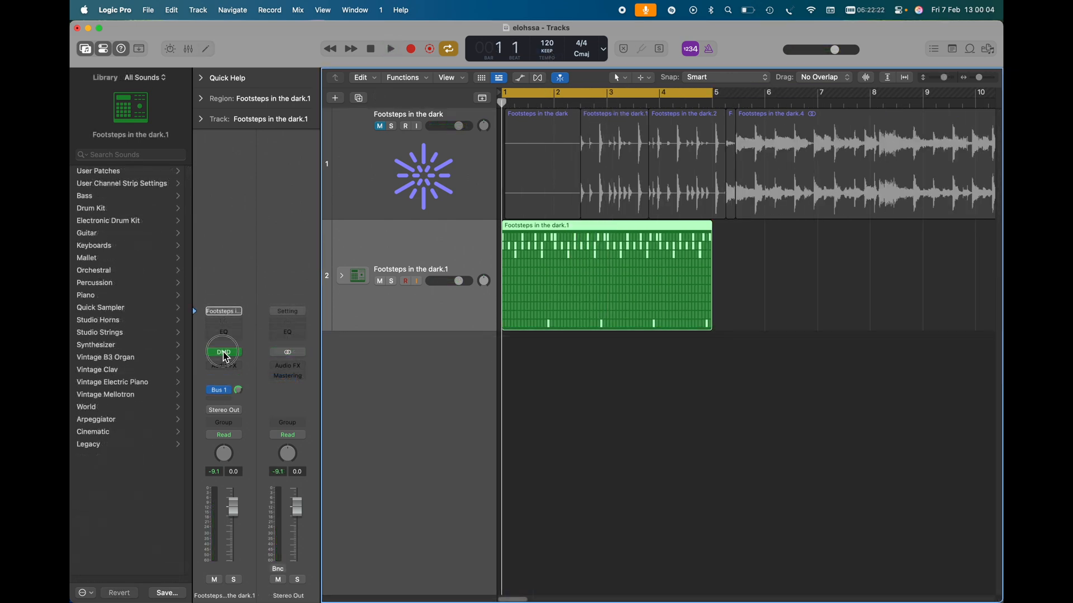
Open the Drum Machine Designer kit and switch kick pad #1 to One Shot playback while the beat plays
{"action": "left_click", "coordinate": [223, 352]}
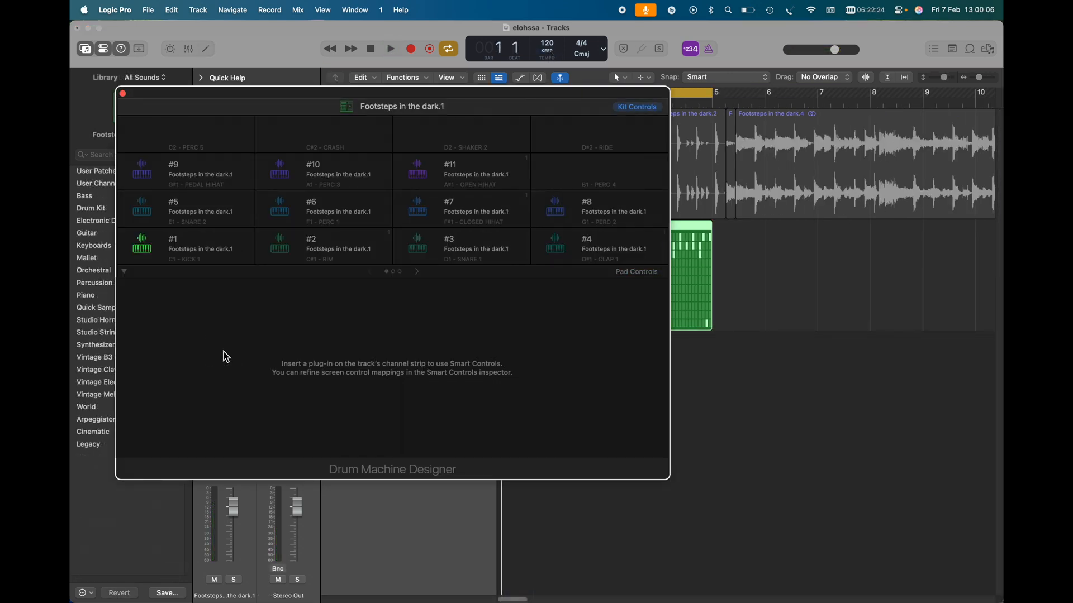
{"action": "mouse_move", "coordinate": [228, 250]}
{"action": "left_click", "coordinate": [223, 235]}
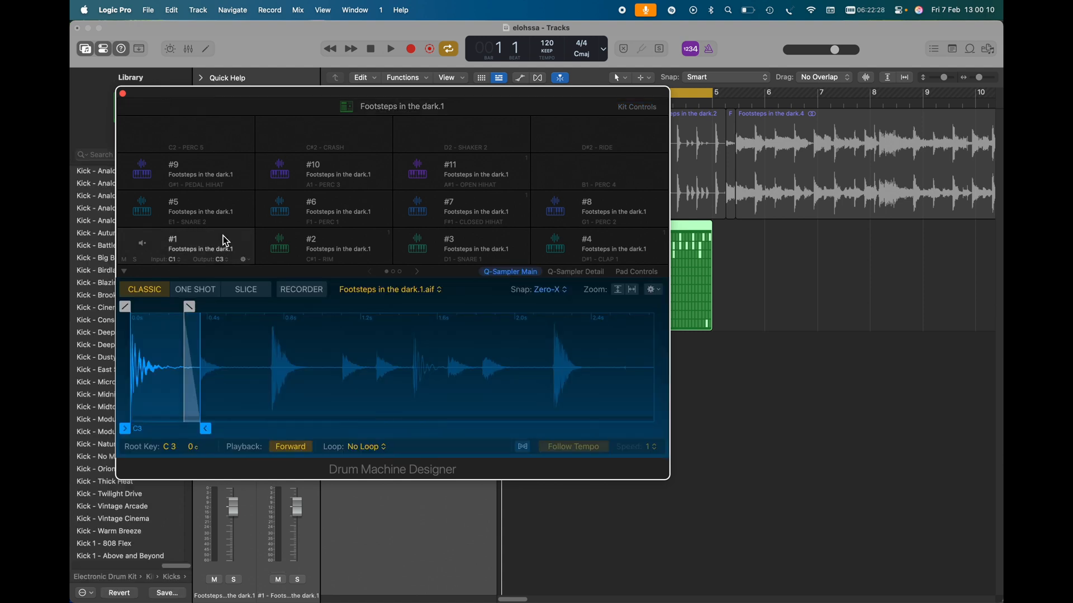
{"action": "key", "text": "space"}
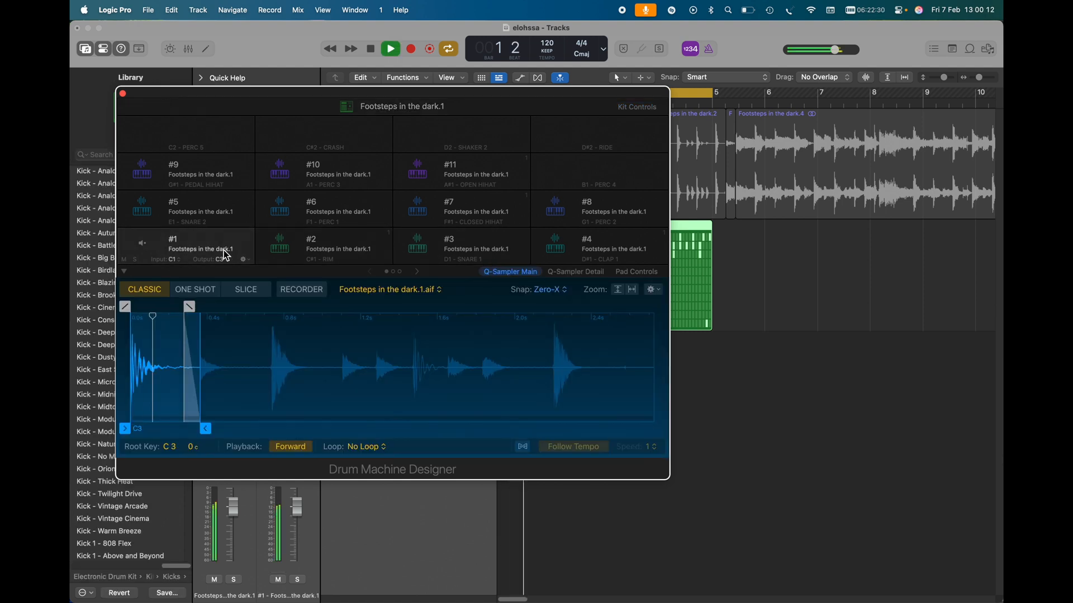
{"action": "left_click", "coordinate": [192, 291]}
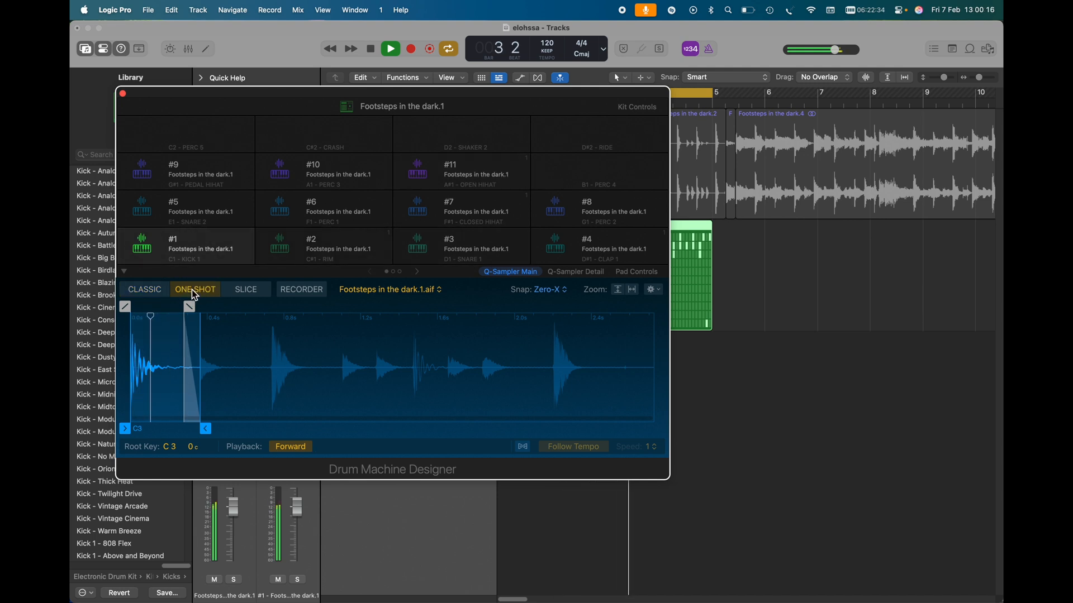
{"action": "key", "text": "space"}
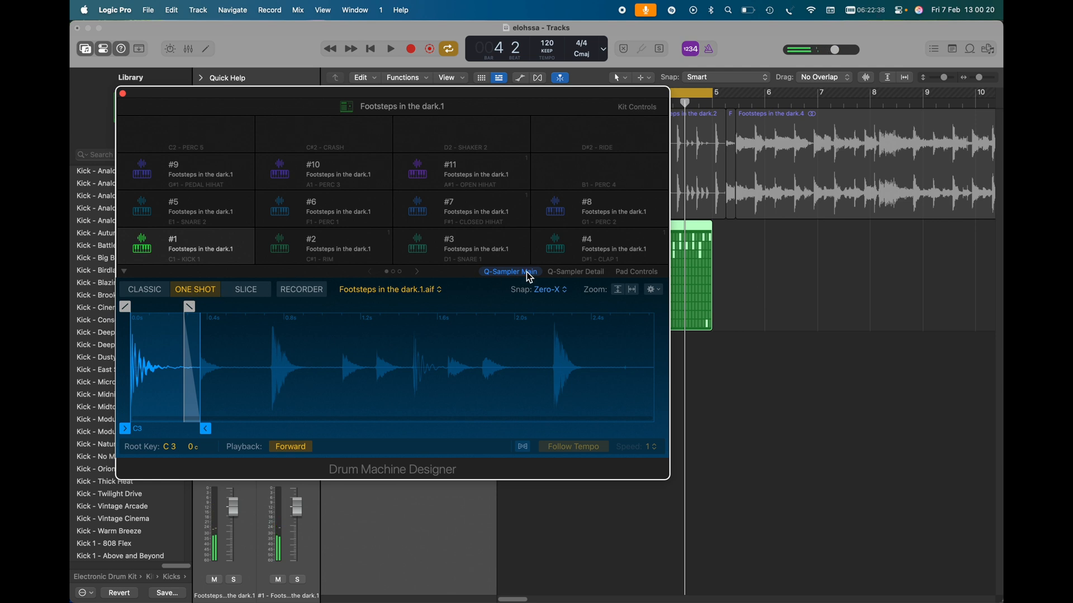
Lower kick pad #1's filter cutoff to about halfway, raise its drive to about a third, and compare with the filter bypassed
{"action": "left_click", "coordinate": [568, 276]}
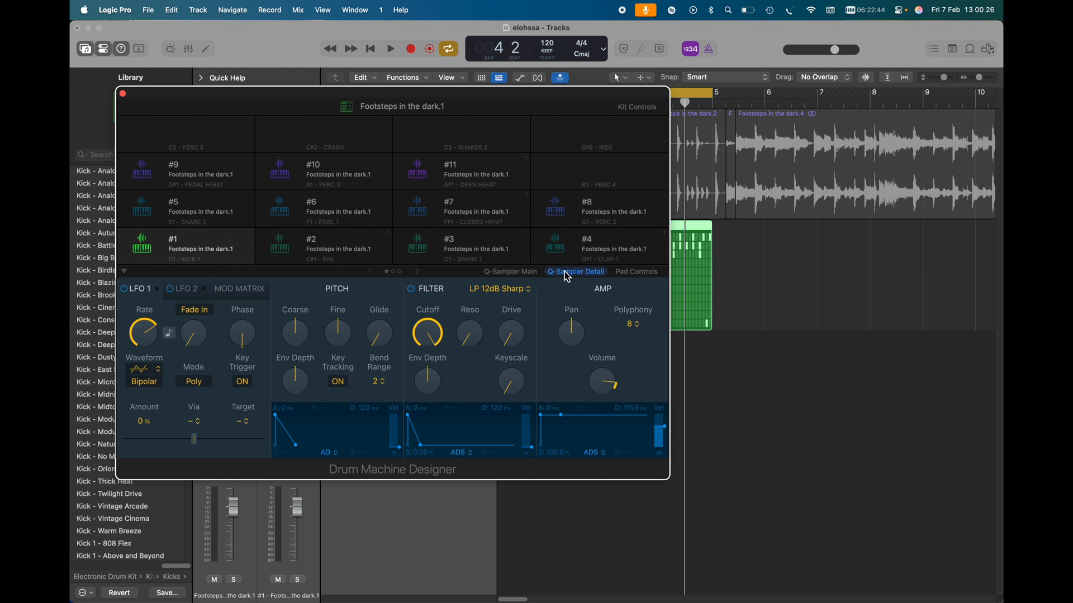
{"action": "key", "text": "space"}
{"action": "left_click_drag", "start_coordinate": [434, 346], "coordinate": [439, 411]}
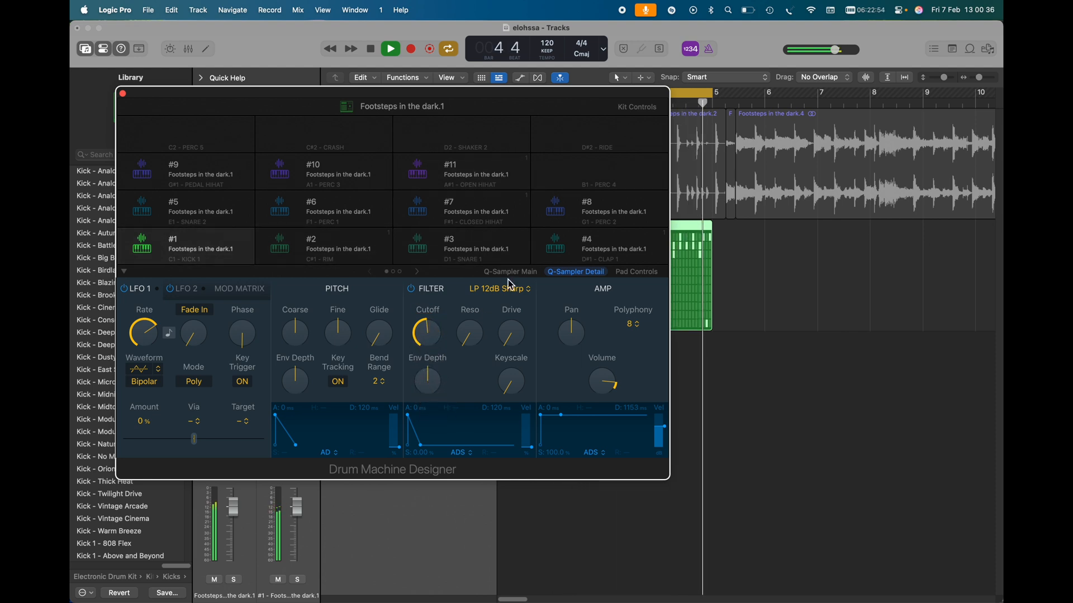
{"action": "left_click_drag", "start_coordinate": [508, 332], "coordinate": [509, 277]}
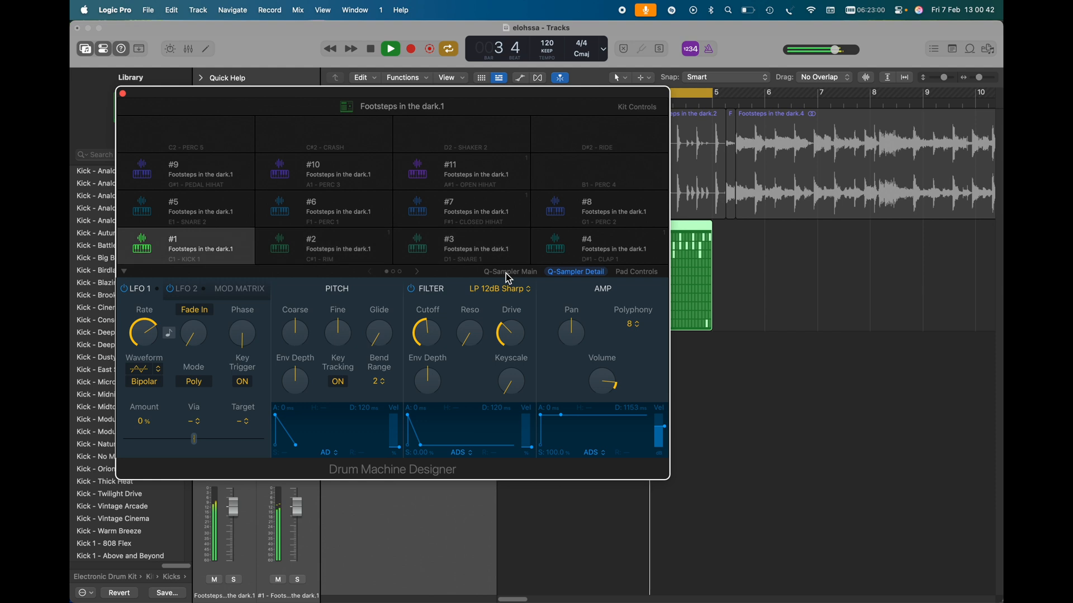
{"action": "left_click", "coordinate": [411, 292]}
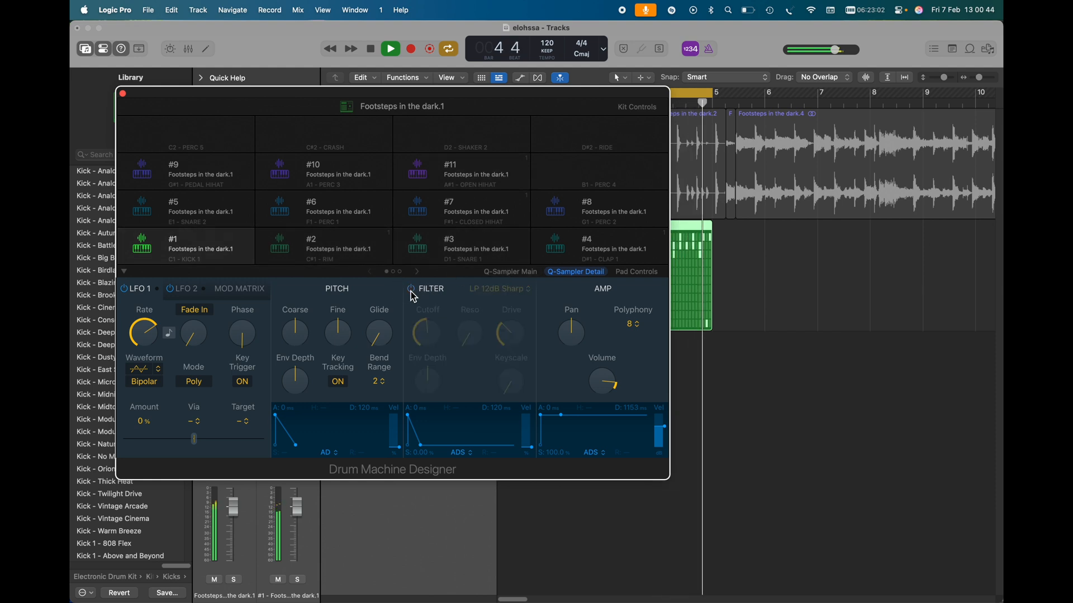
{"action": "left_click", "coordinate": [412, 292]}
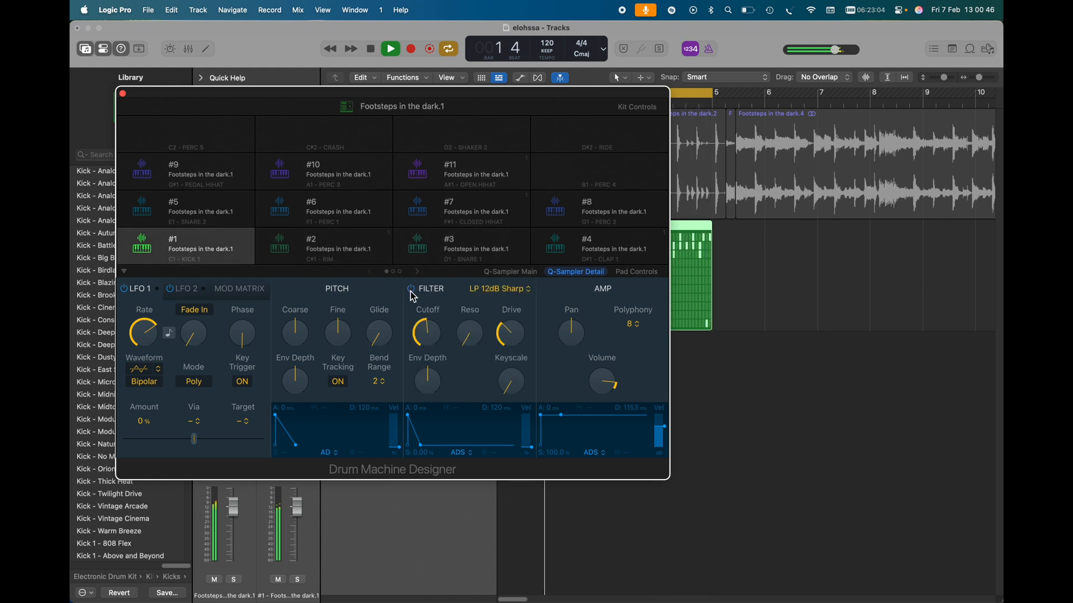
Set kick pad #1's coarse pitch to -3 and raise pad #2's coarse pitch slightly
{"action": "mouse_move", "coordinate": [330, 326]}
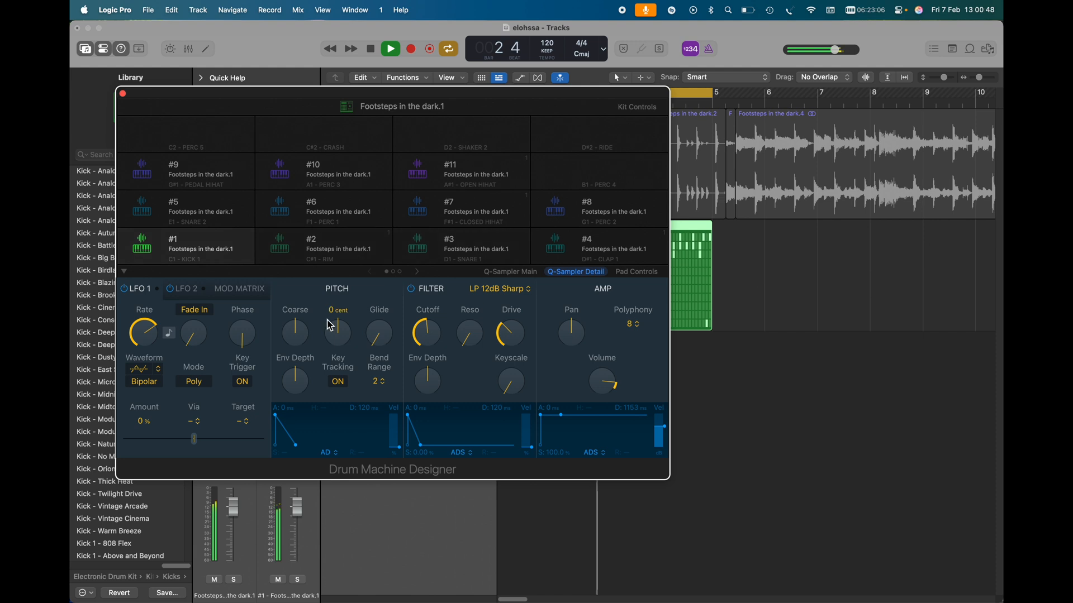
{"action": "left_click_drag", "start_coordinate": [297, 330], "coordinate": [302, 339]}
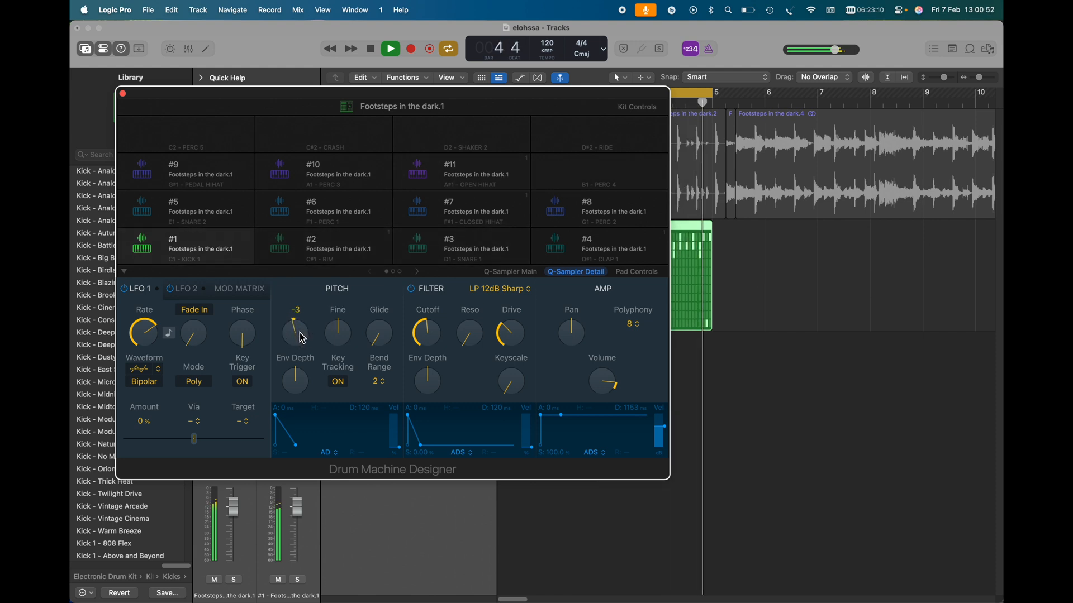
{"action": "mouse_move", "coordinate": [317, 247]}
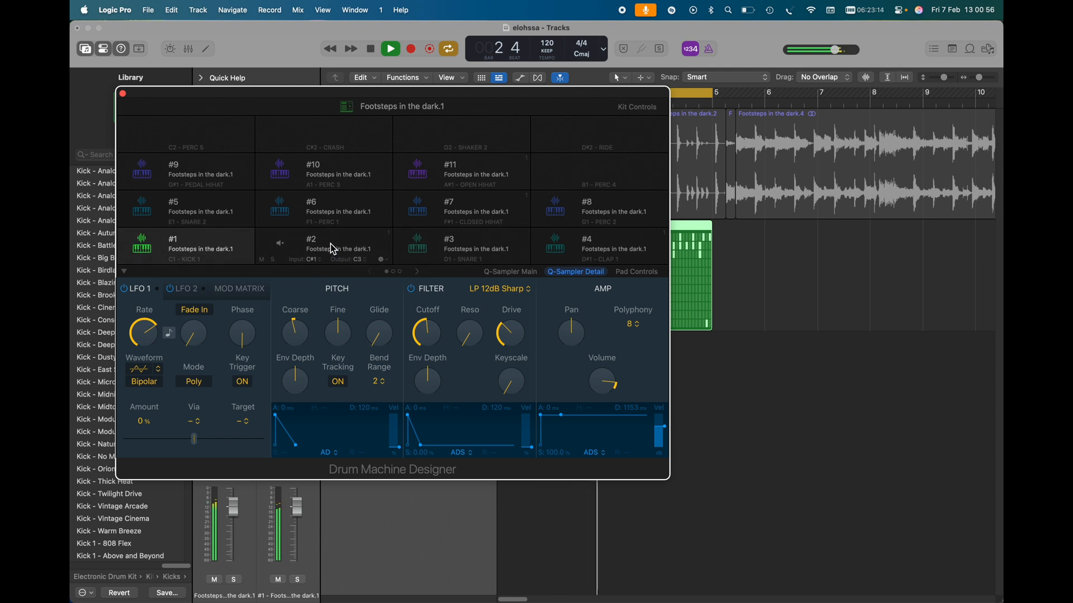
{"action": "left_click", "coordinate": [331, 244]}
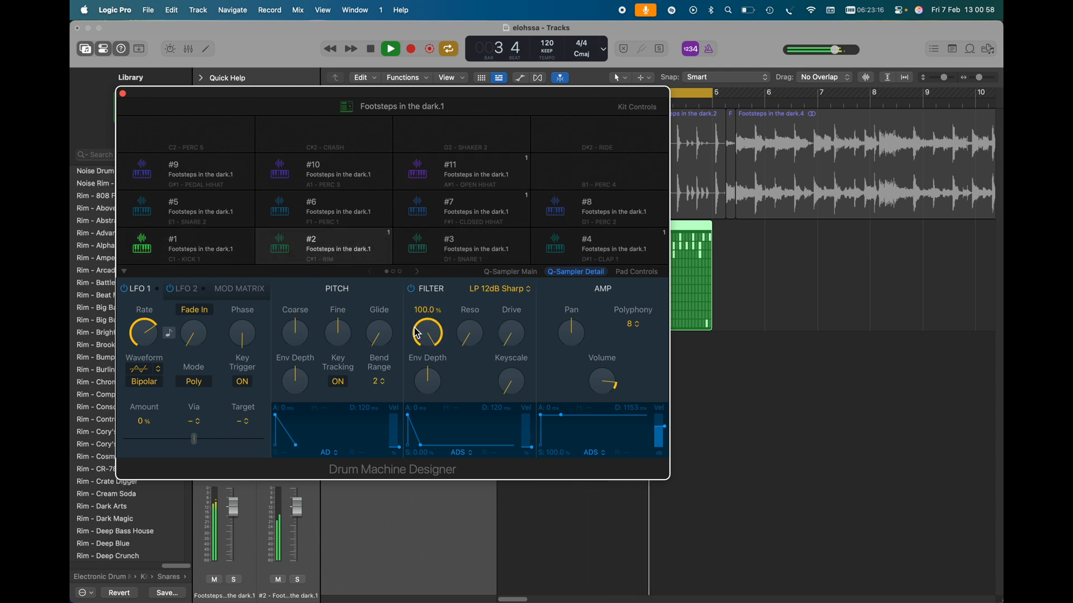
{"action": "left_click_drag", "start_coordinate": [302, 333], "coordinate": [306, 331]}
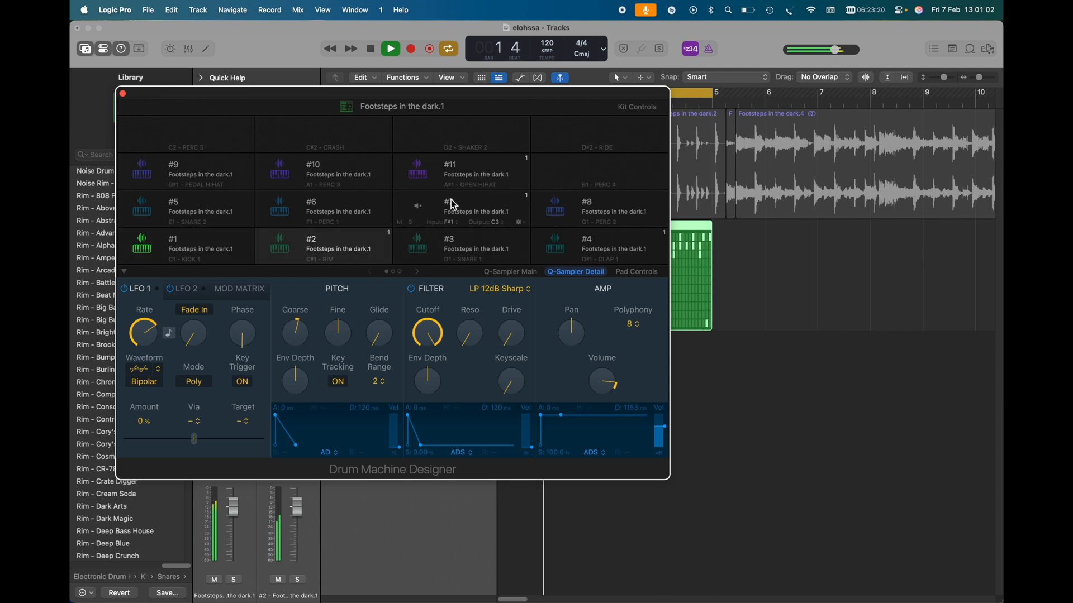
Set open hi-hat pad #11's coarse pitch to +2 and its filter cutoff to 65.2%
{"action": "left_click", "coordinate": [476, 174]}
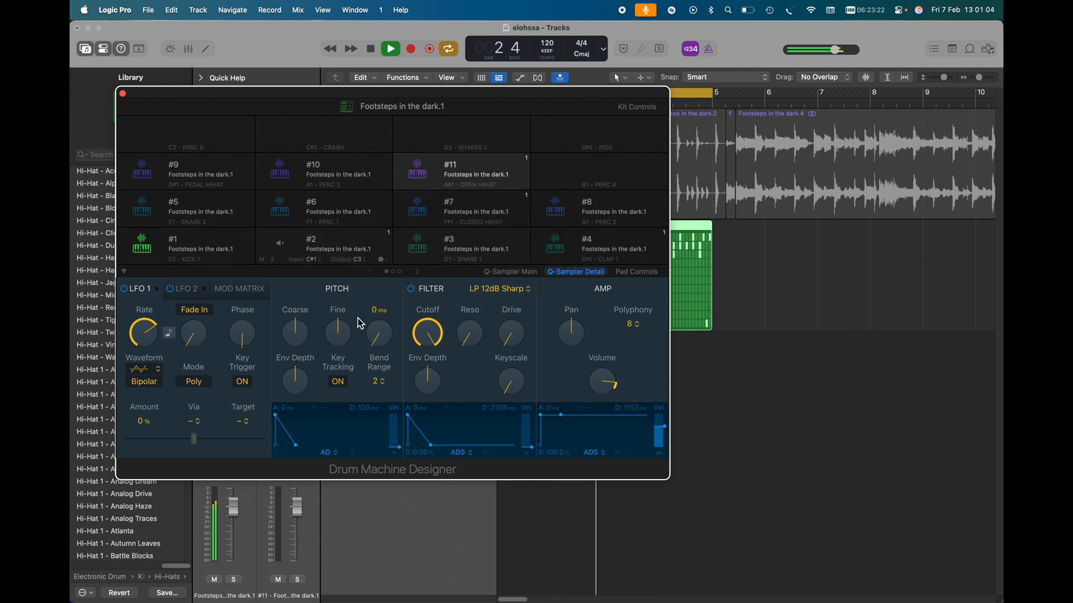
{"action": "left_click", "coordinate": [300, 337]}
{"action": "left_click_drag", "start_coordinate": [300, 338], "coordinate": [300, 332]}
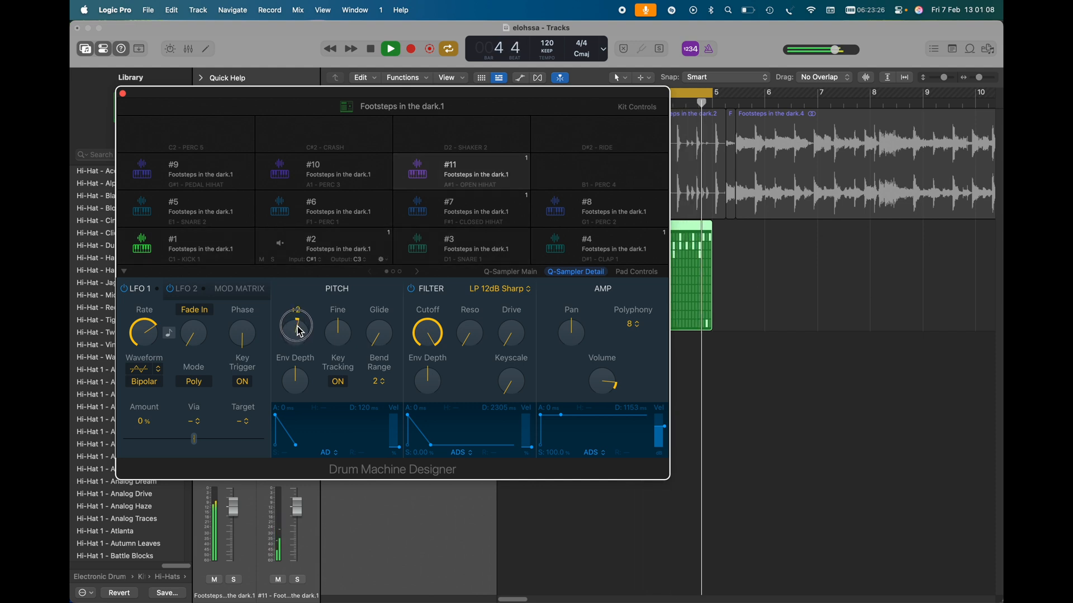
{"action": "left_click", "coordinate": [435, 330]}
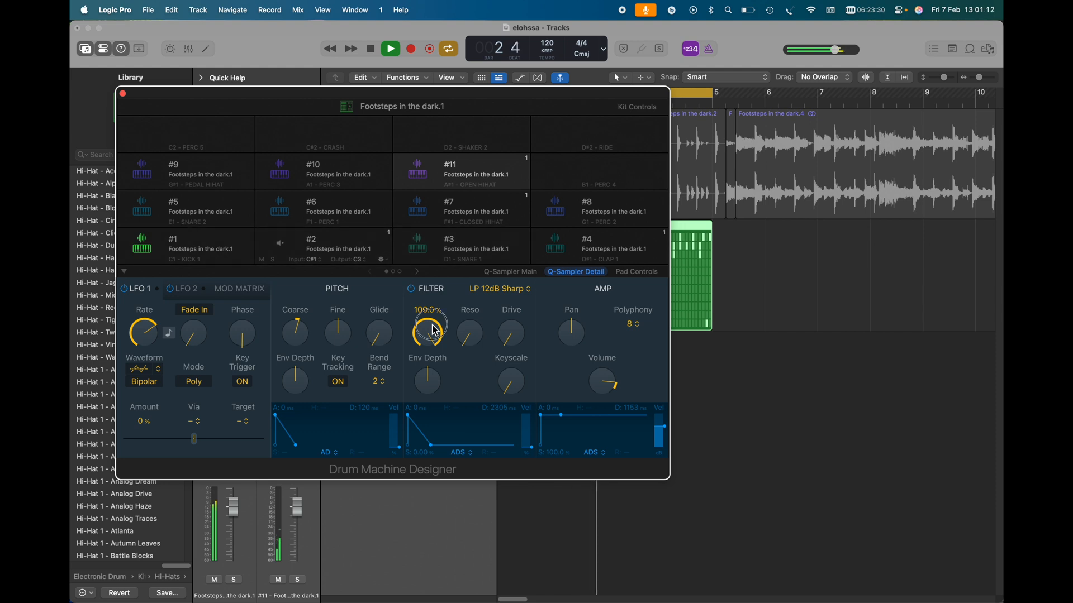
{"action": "left_click_drag", "start_coordinate": [436, 334], "coordinate": [428, 373]}
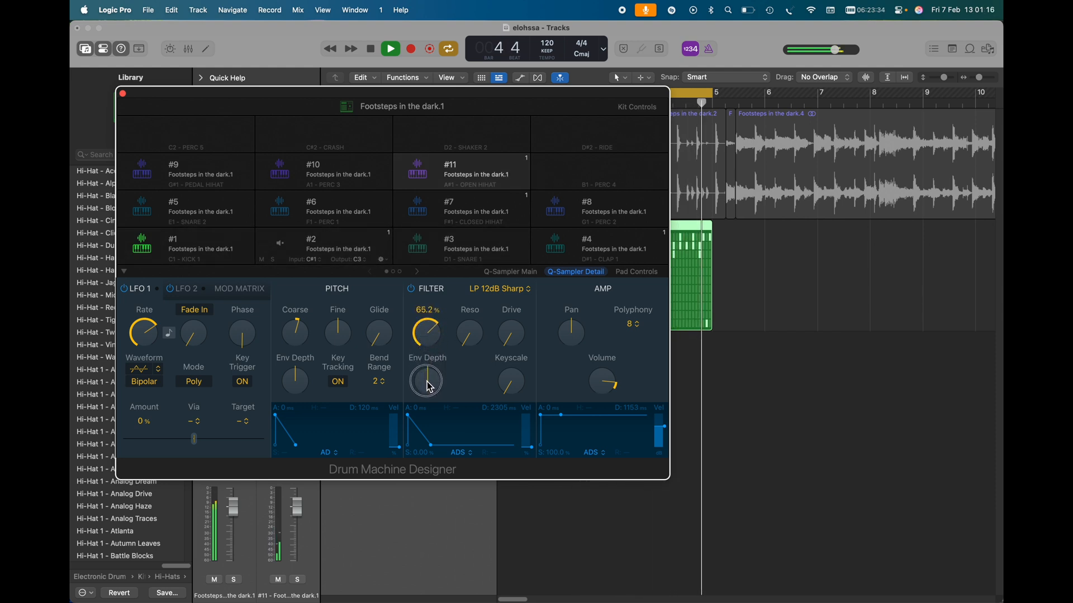
Increase pad #11's filter envelope depth with a 1282 ms decay, set resonance to 24.5%, and add a little drive
{"action": "left_click_drag", "start_coordinate": [427, 386], "coordinate": [430, 367]}
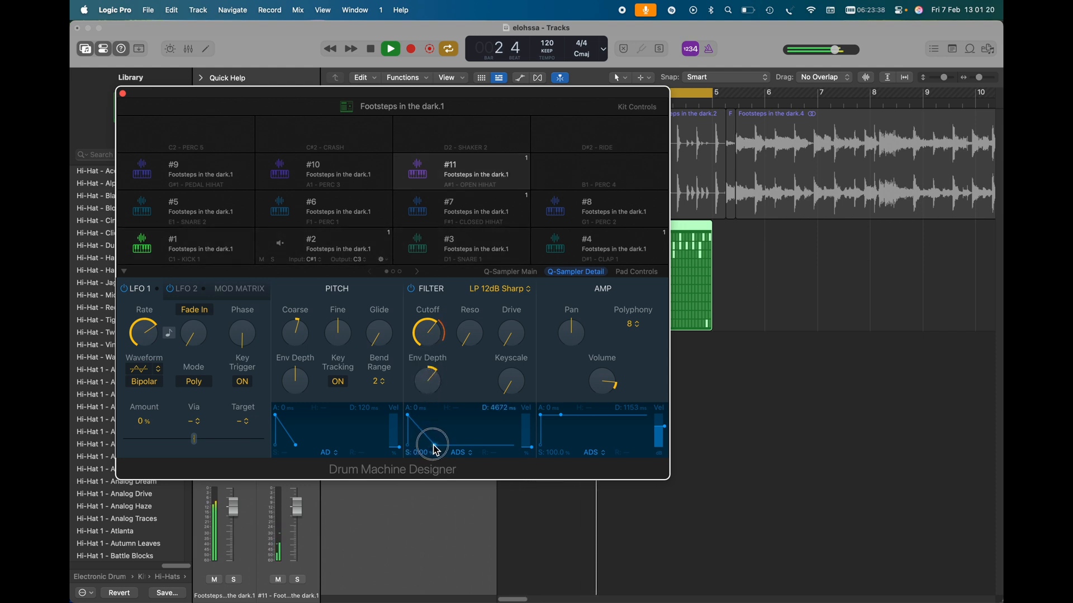
{"action": "left_click_drag", "start_coordinate": [434, 444], "coordinate": [428, 449]}
{"action": "mouse_move", "coordinate": [471, 335]}
{"action": "left_mouse_down"}
{"action": "mouse_move", "coordinate": [476, 320]}
{"action": "mouse_move", "coordinate": [471, 338]}
{"action": "left_mouse_up"}
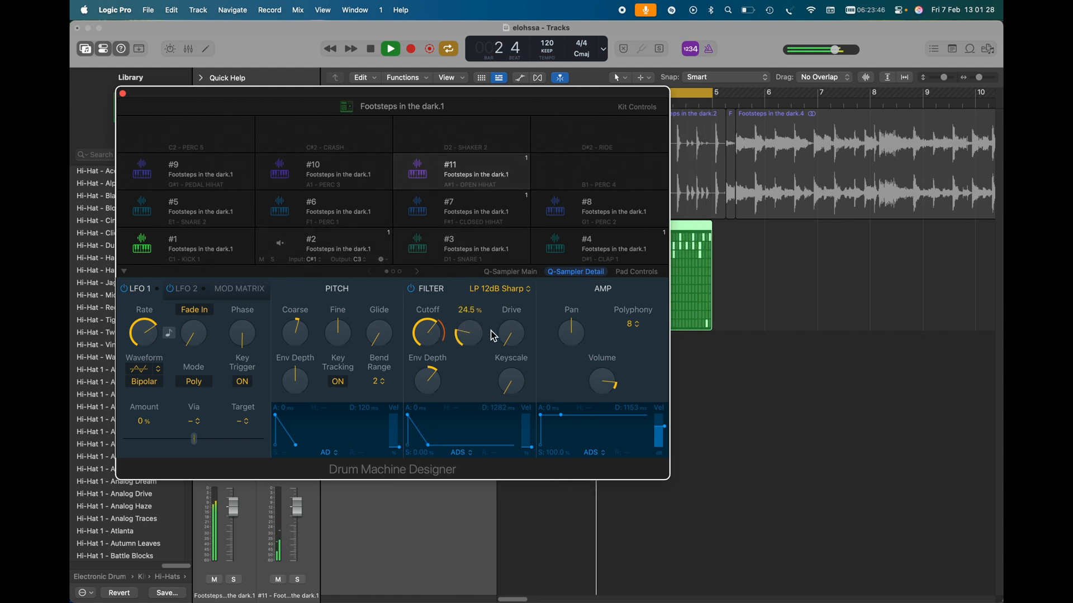
{"action": "left_click_drag", "start_coordinate": [506, 334], "coordinate": [502, 307]}
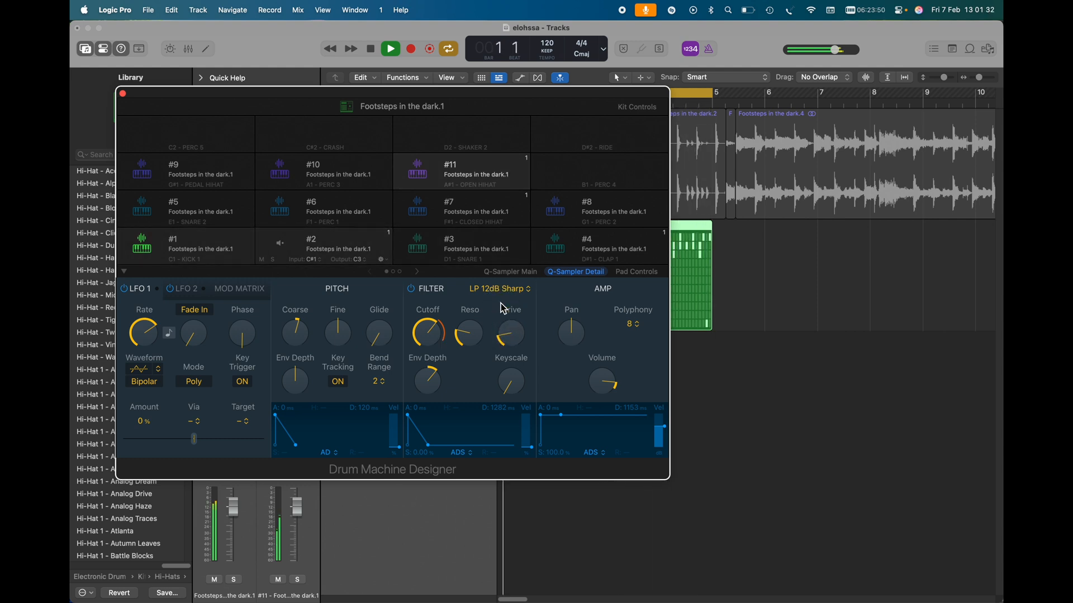
Set snare pad #3's coarse pitch to +1, raise its filter drive to over a third, and stop playback
{"action": "left_click", "coordinate": [469, 244]}
{"action": "left_click_drag", "start_coordinate": [301, 341], "coordinate": [303, 335]}
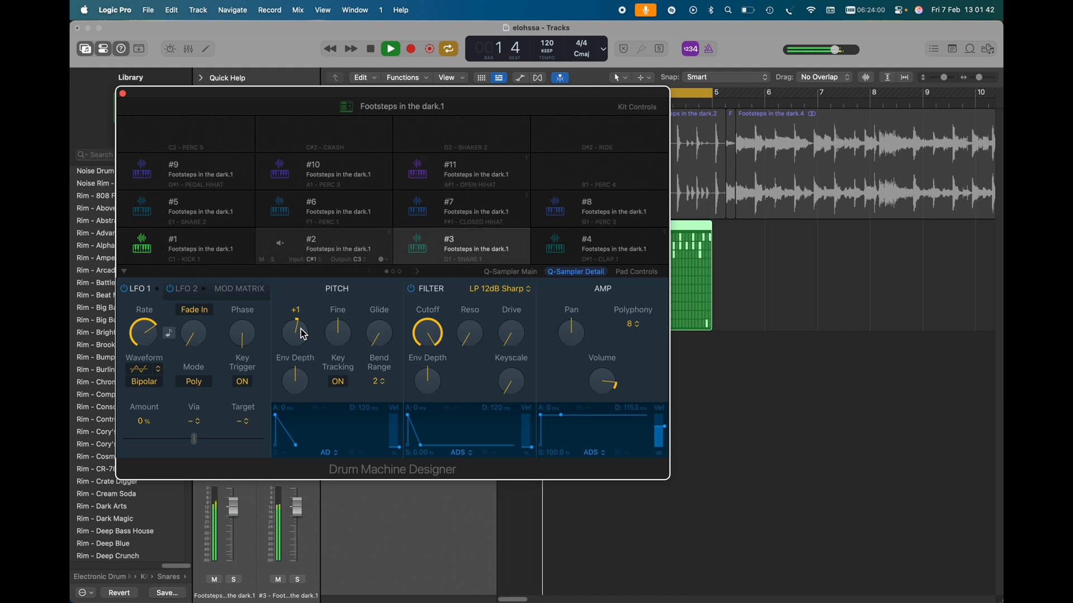
{"action": "left_click_drag", "start_coordinate": [510, 336], "coordinate": [514, 280]}
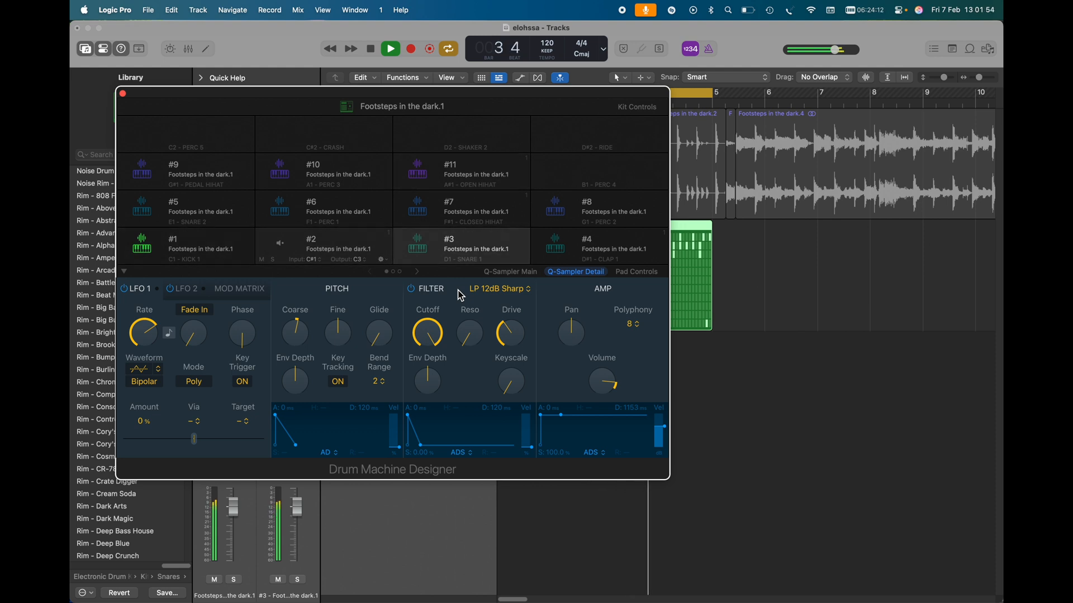
{"action": "key", "text": "space"}
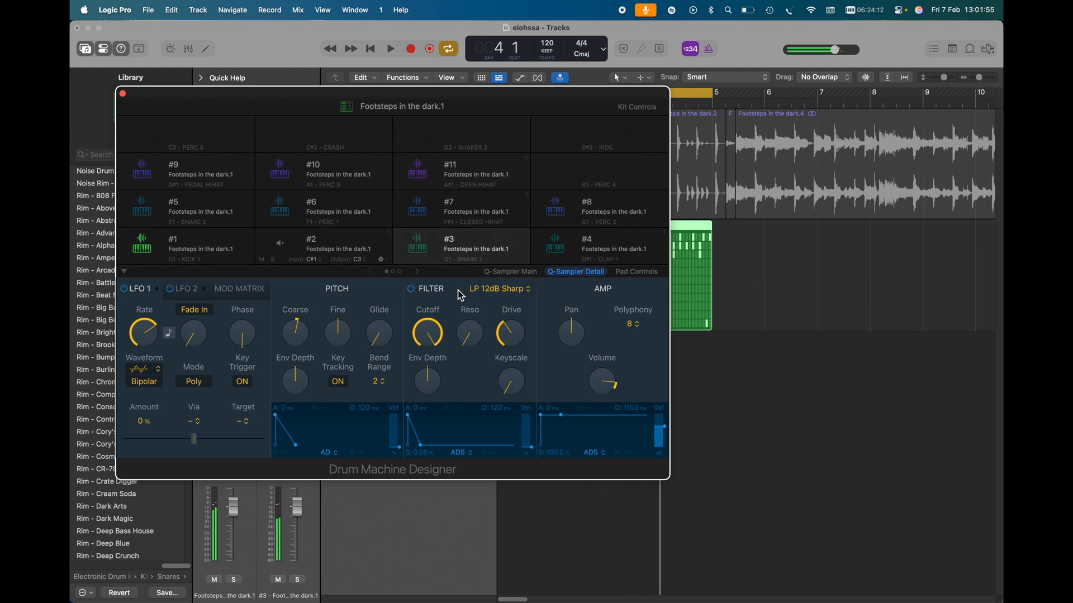
Rename pad #1 as Kick, pad #2 as Hats, pad #3 as Snare and pad #11 as open hats
{"action": "double_click", "coordinate": [178, 242]}
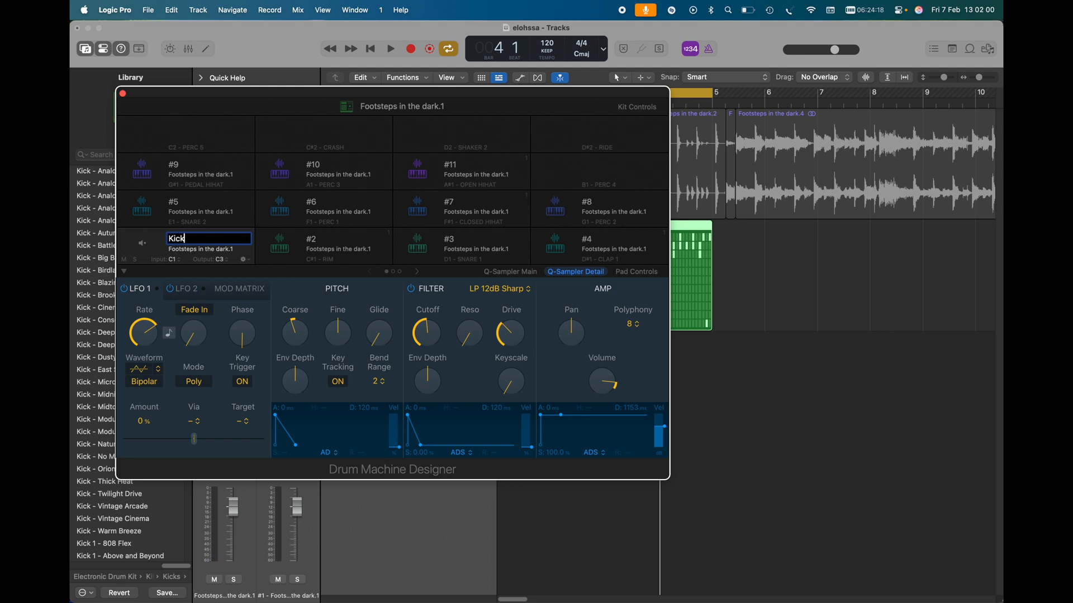
{"action": "double_click", "coordinate": [312, 242]}
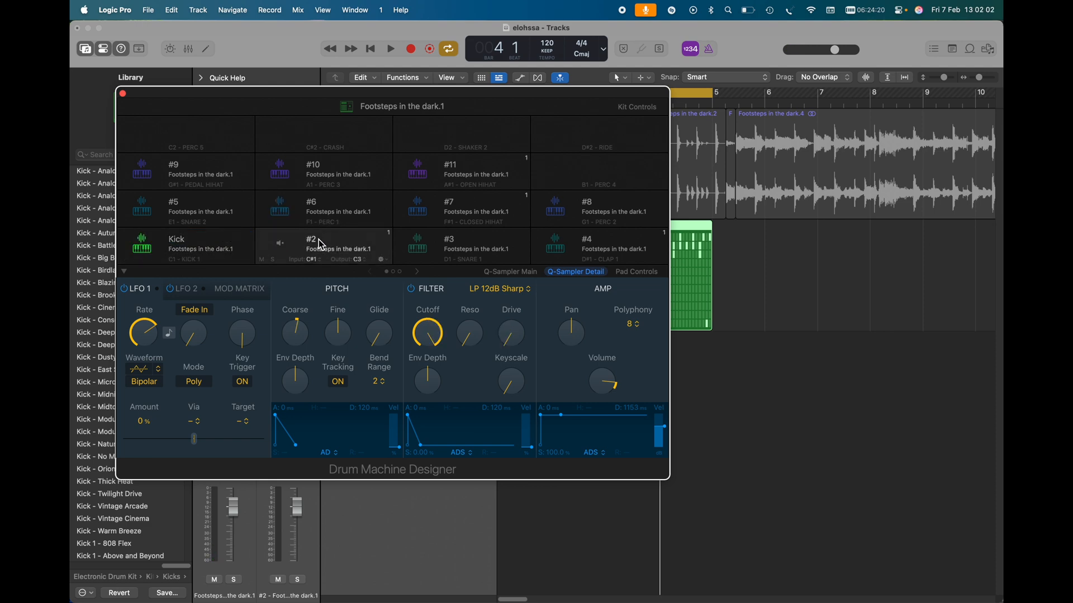
{"action": "type", "text": "Hats"}
{"action": "double_click", "coordinate": [449, 240]}
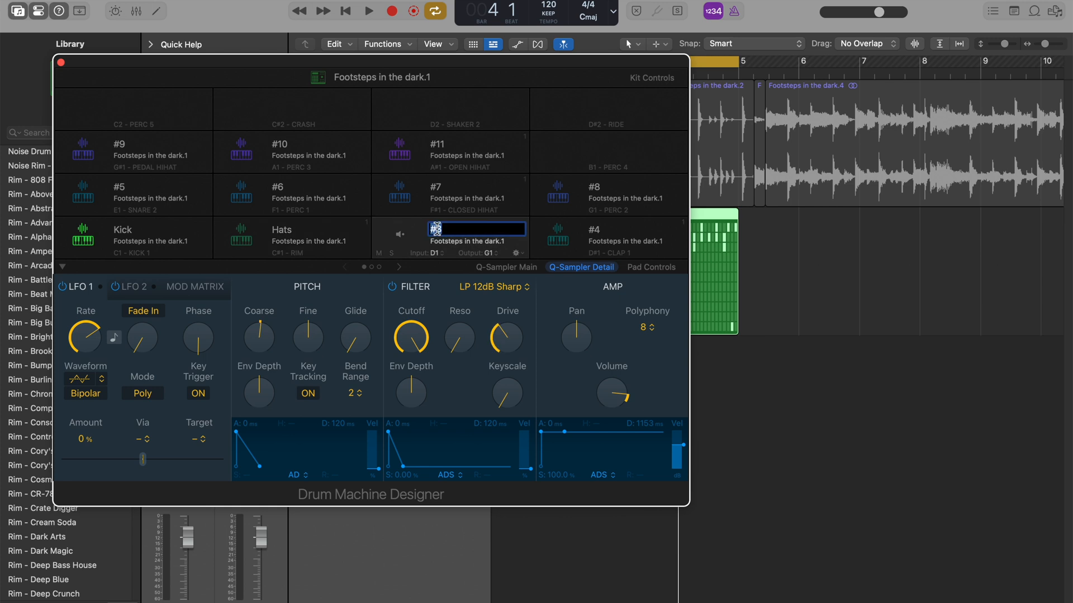
{"action": "type", "text": "Snare"}
{"action": "key", "text": "Return"}
{"action": "double_click", "coordinate": [444, 143]}
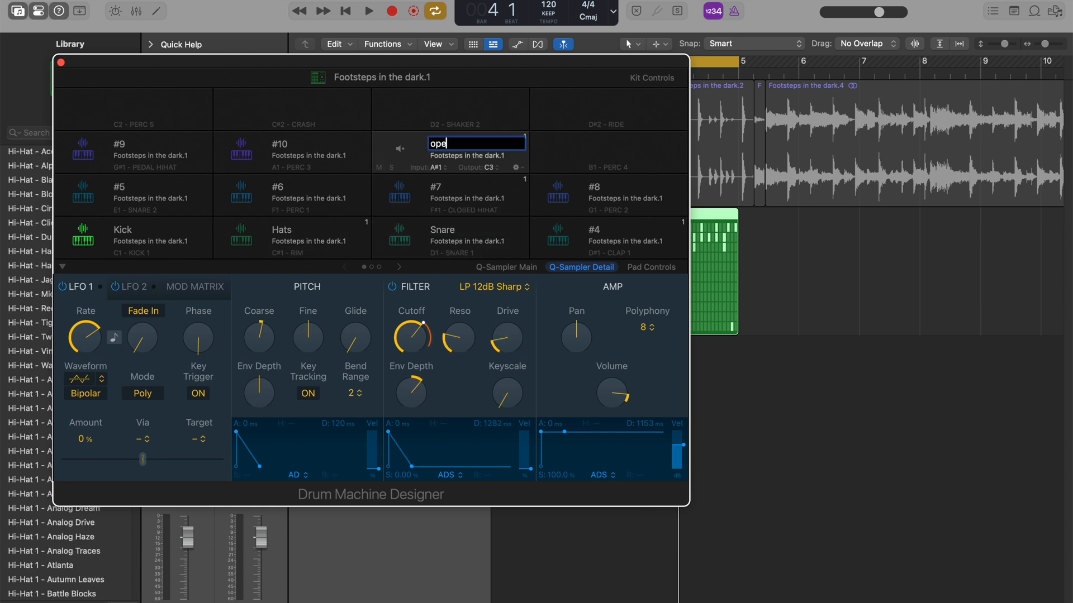
Raise the Snare pad's reverb to about a third and its delay to about a quarter while the beat plays
{"action": "left_click", "coordinate": [437, 234]}
{"action": "key", "text": "space"}
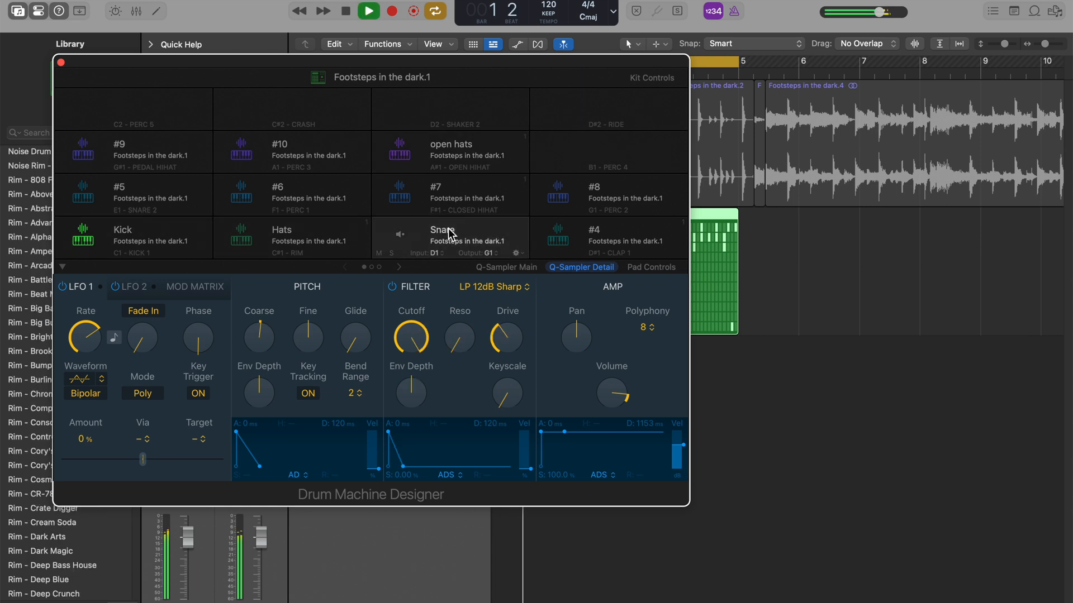
{"action": "left_click", "coordinate": [648, 268]}
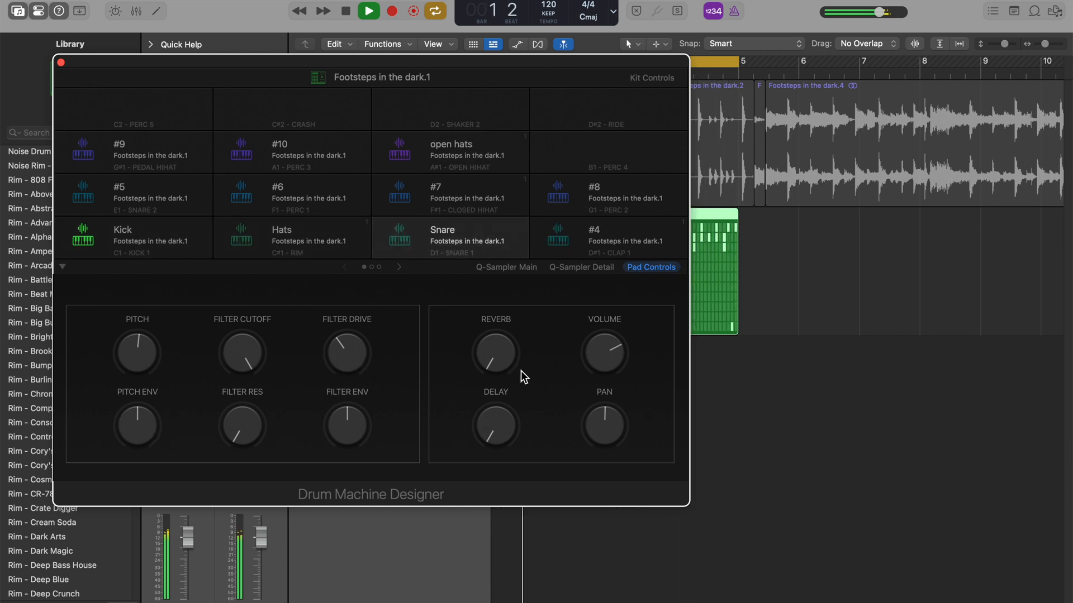
{"action": "left_click_drag", "start_coordinate": [498, 364], "coordinate": [492, 311]}
{"action": "left_click", "coordinate": [489, 416]}
{"action": "left_click_drag", "start_coordinate": [489, 415], "coordinate": [492, 380]}
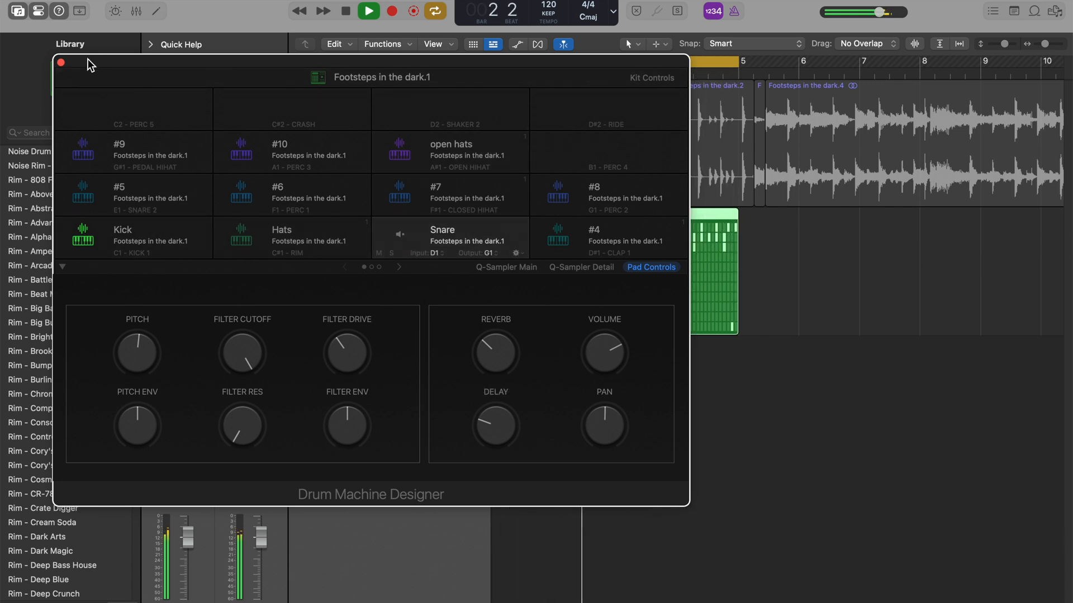
Close the Drum Machine Designer window and expand the Footsteps in the dark.1 track stack to show its individual pad tracks
{"action": "left_click", "coordinate": [61, 62]}
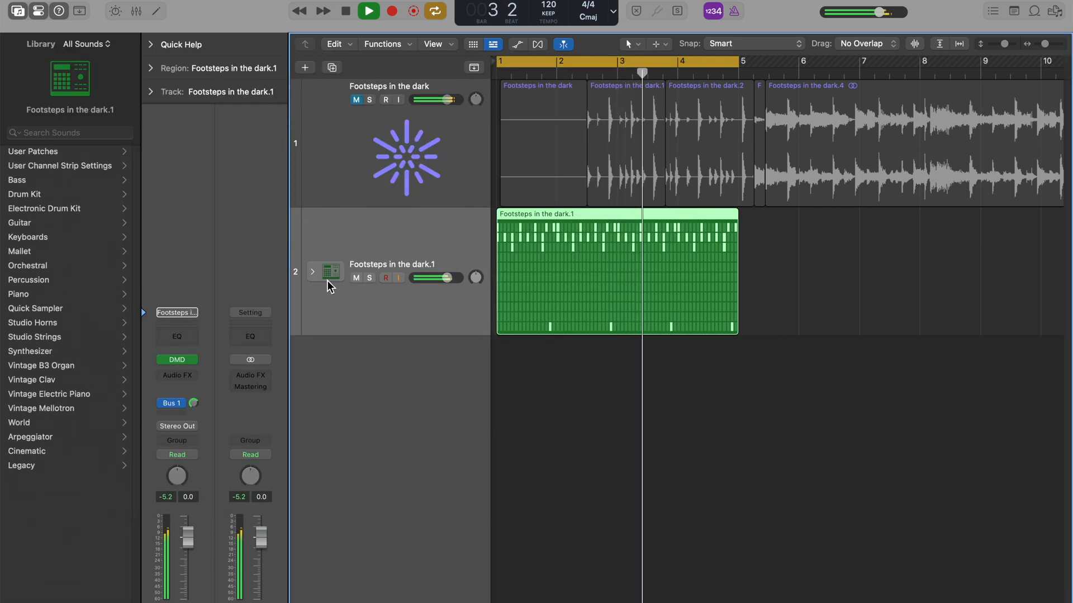
{"action": "left_click", "coordinate": [312, 272]}
{"action": "scroll", "coordinate": [360, 354], "scroll_direction": "down", "scroll_amount": 2}
{"action": "scroll", "coordinate": [360, 353], "scroll_direction": "down", "scroll_amount": 8}
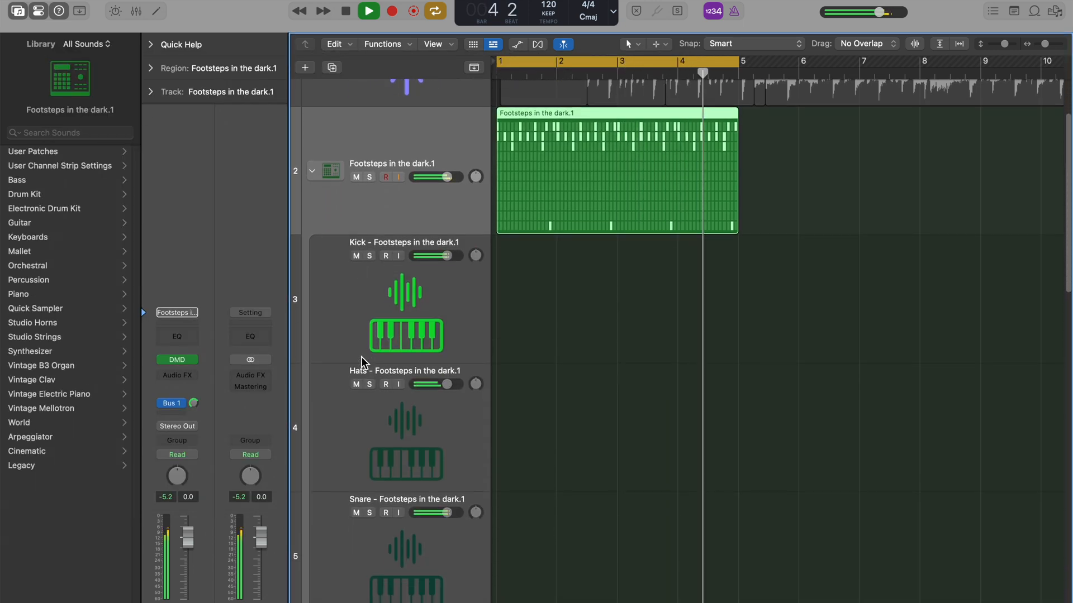
{"action": "scroll", "coordinate": [370, 365], "scroll_direction": "up", "scroll_amount": 4}
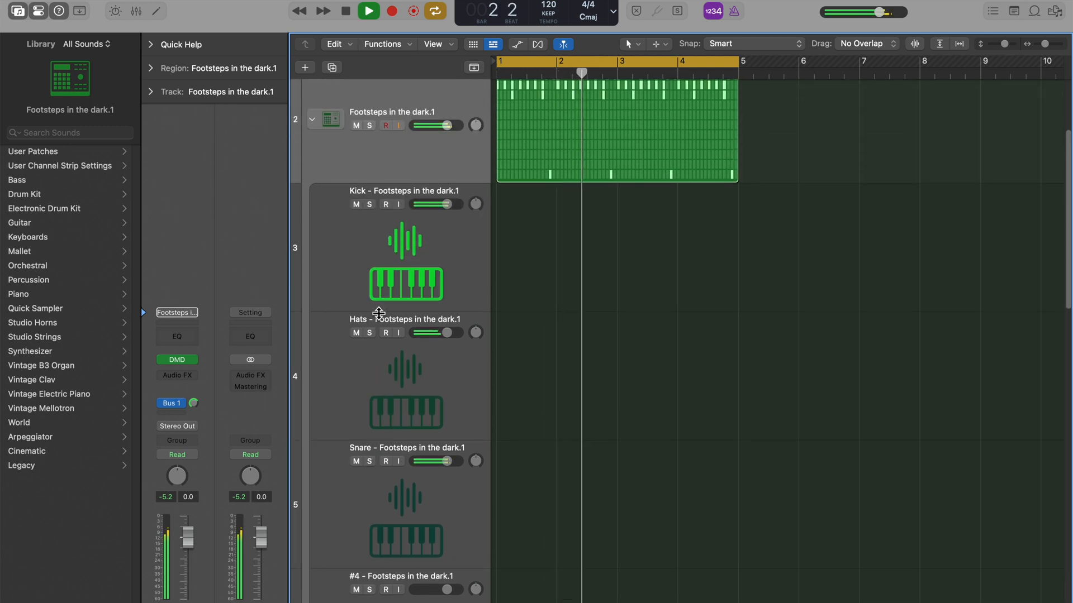
Move the Snare track above the Hats track, directly below the Kick track
{"action": "left_click", "coordinate": [369, 267]}
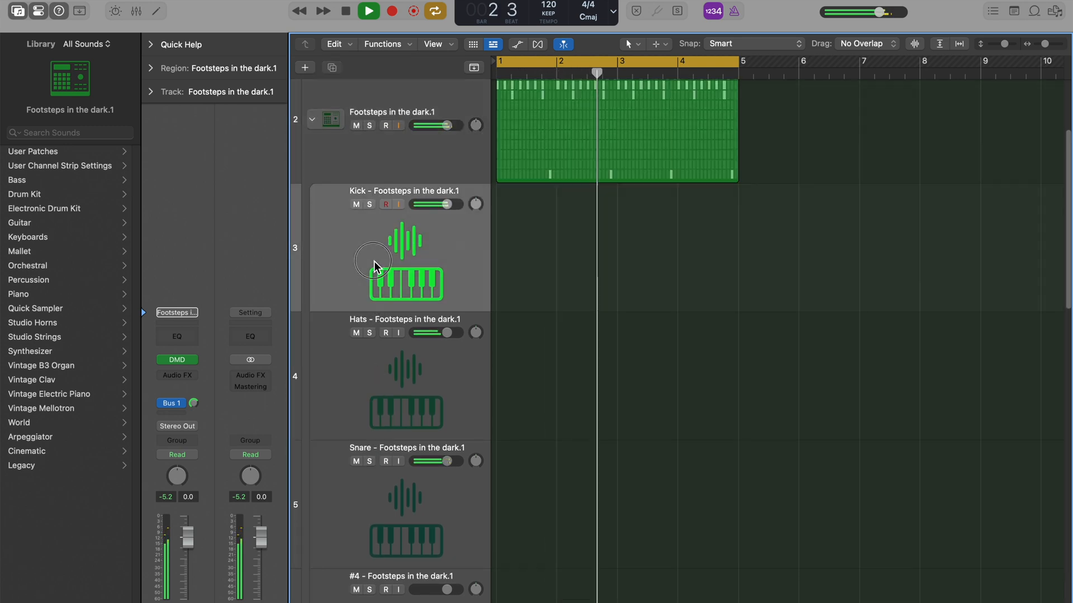
{"action": "left_click", "coordinate": [367, 370]}
{"action": "left_click_drag", "start_coordinate": [347, 498], "coordinate": [359, 371]}
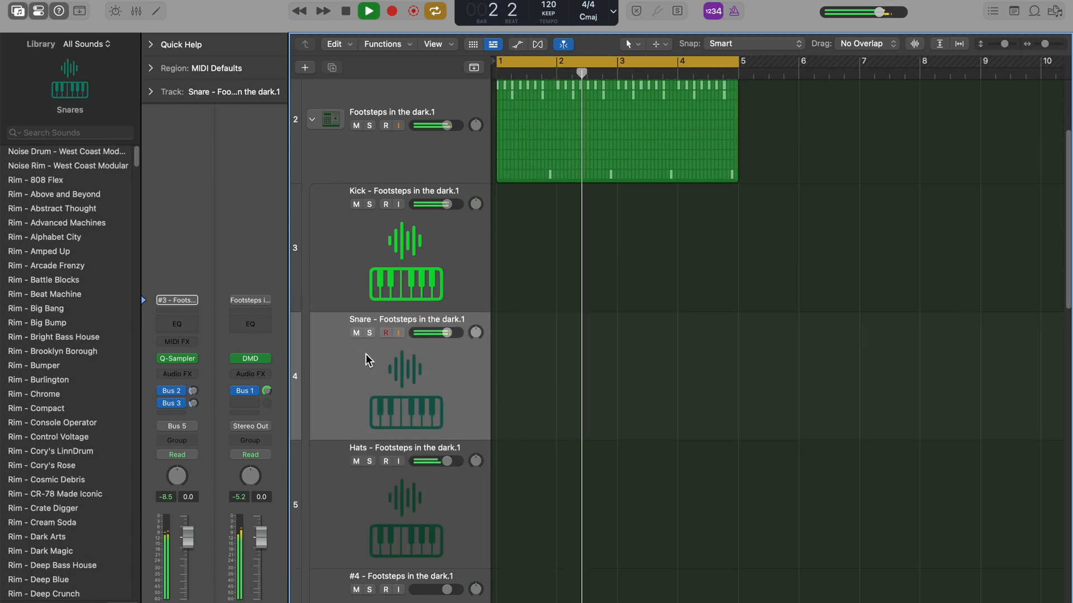
Add a Channel EQ to the Snare track with a low cut at 84 Hz and a +2.2 dB boost at 3680 Hz, Q 0.93
{"action": "left_click", "coordinate": [184, 325]}
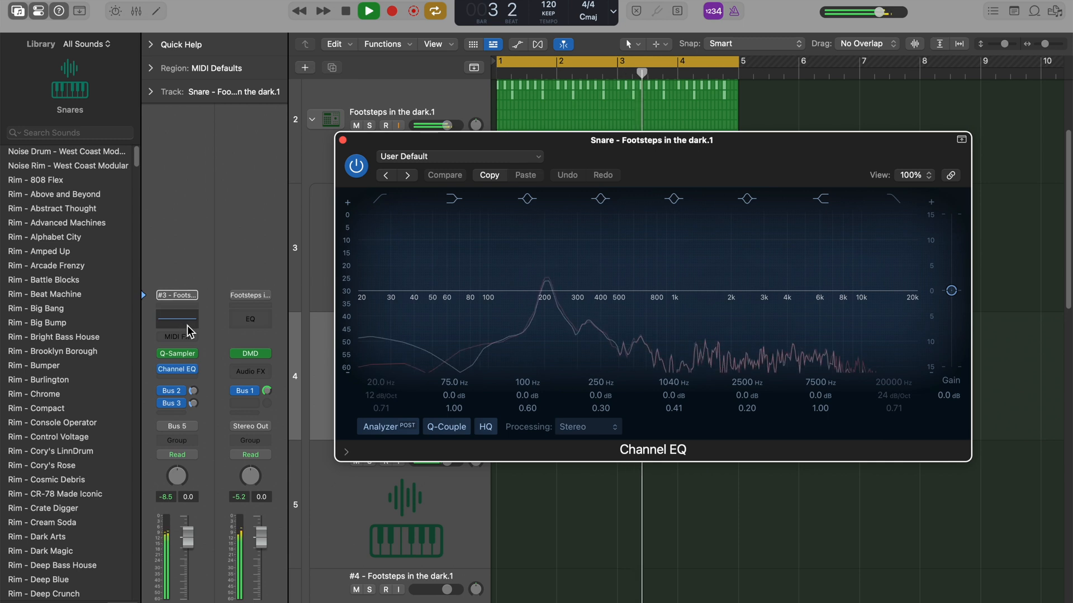
{"action": "left_click", "coordinate": [384, 200]}
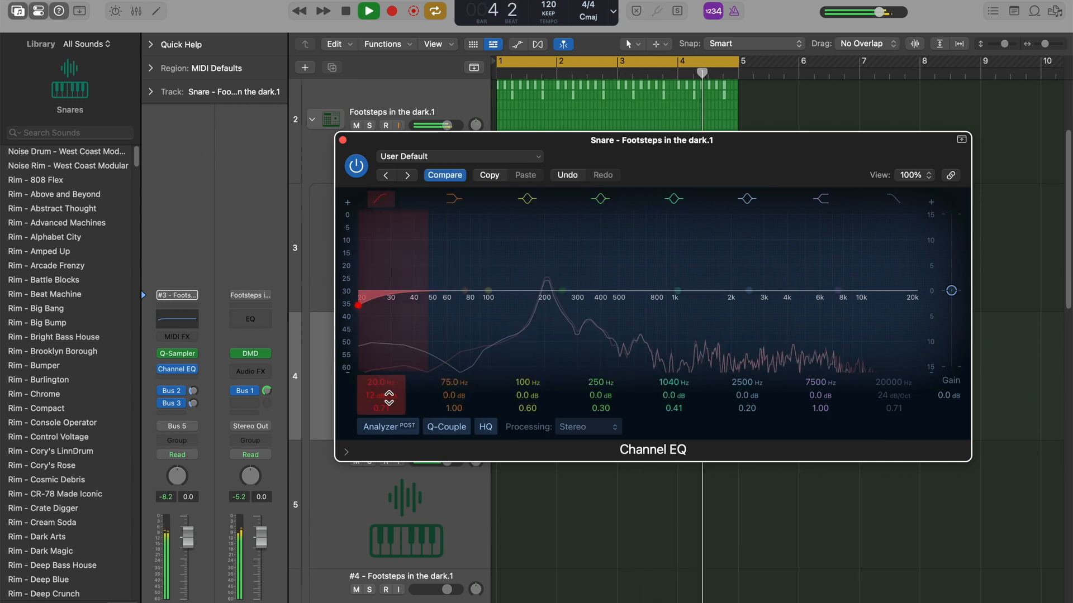
{"action": "left_click_drag", "start_coordinate": [381, 383], "coordinate": [381, 334]}
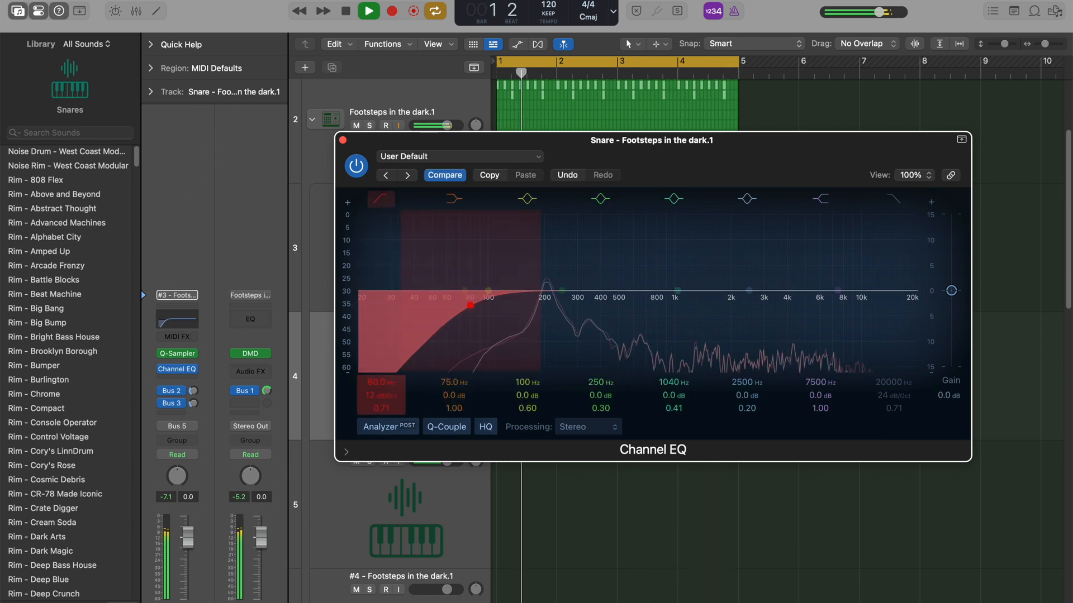
{"action": "left_click_drag", "start_coordinate": [746, 396], "coordinate": [752, 372]}
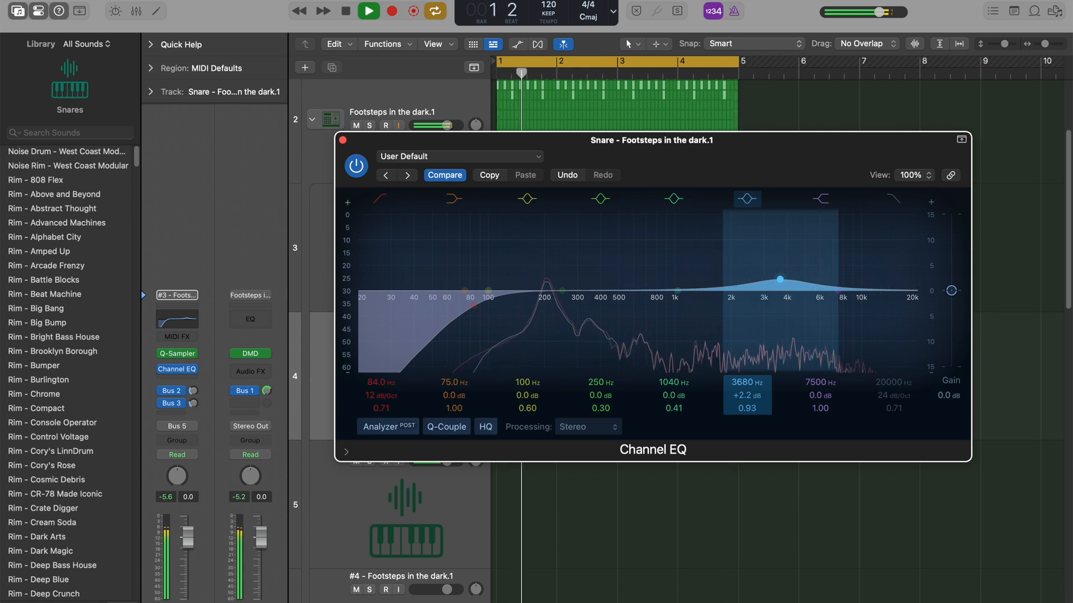